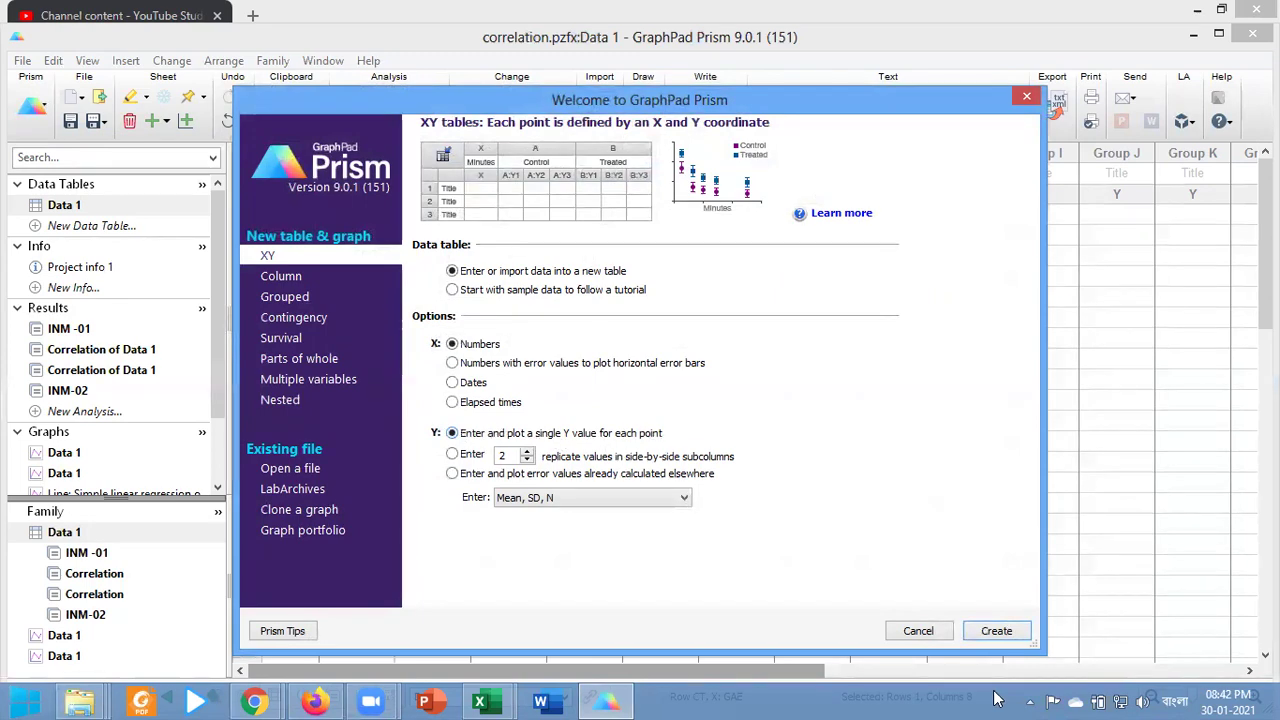
- Create an XY table with numeric X and single Y values, and fill its X column with the GAE values from the Excel sheet
left_click(994, 631)
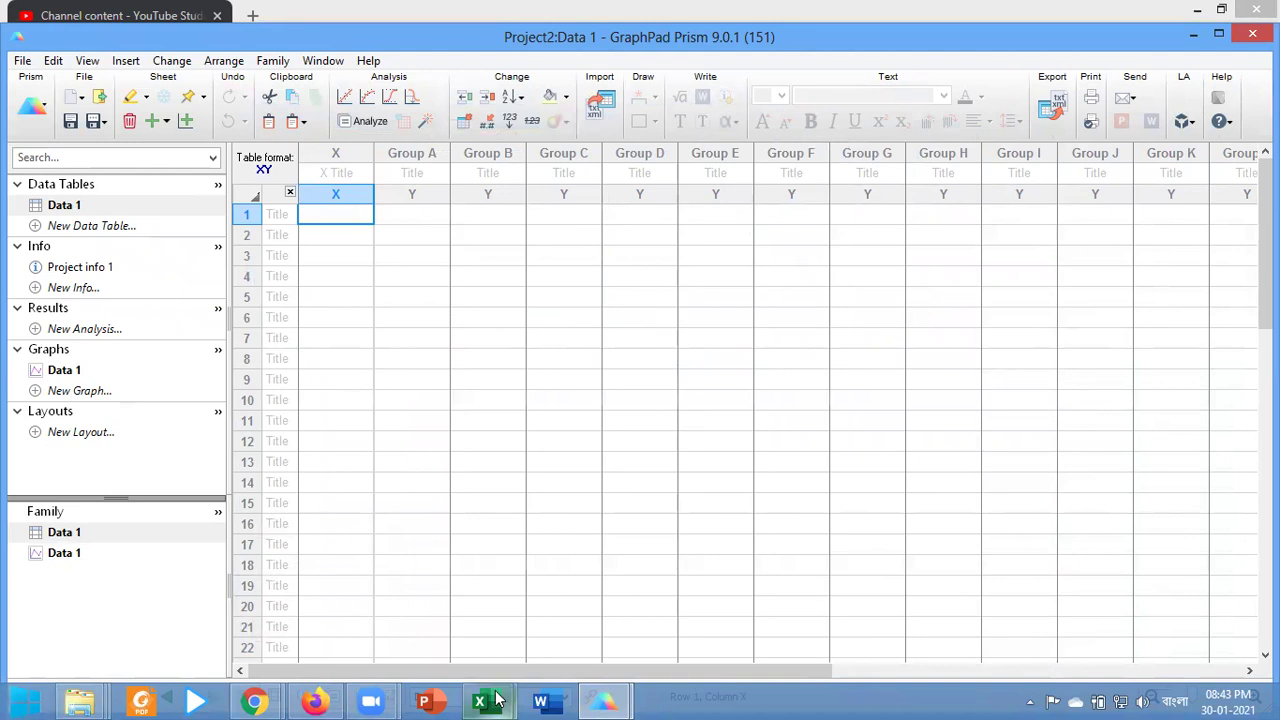
mouse_move(480, 702)
left_click(380, 627)
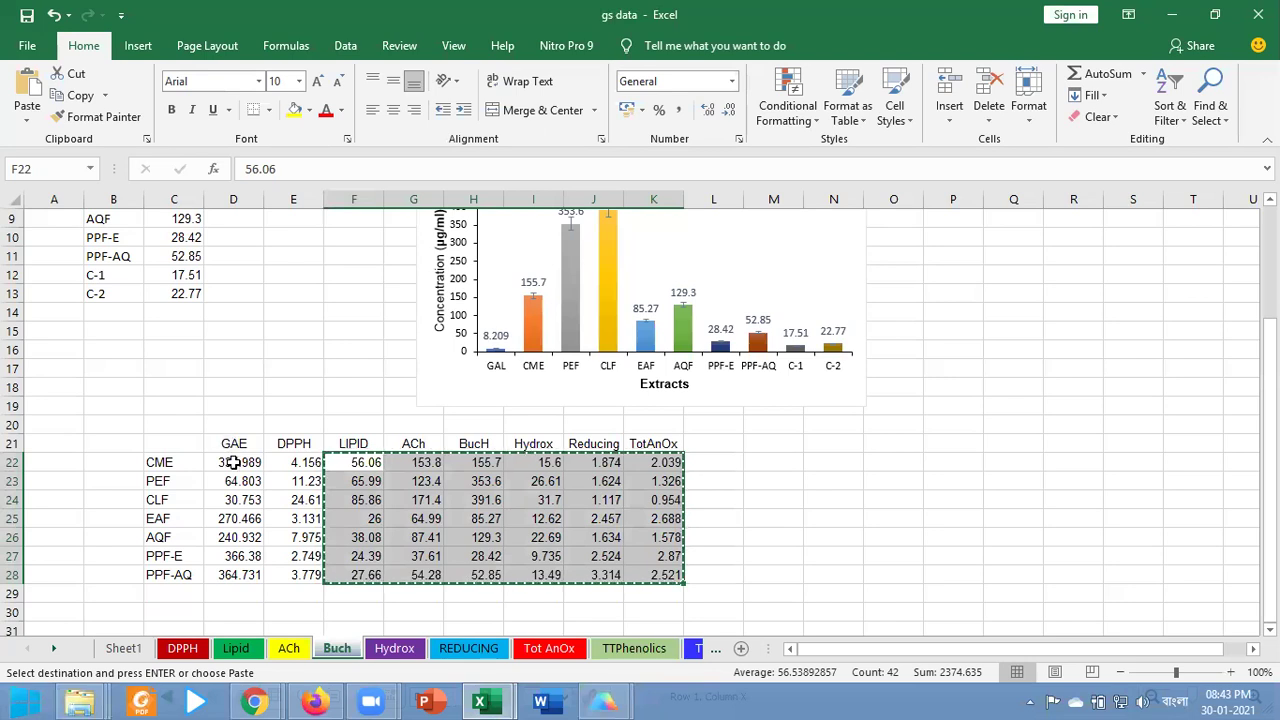
left_click_drag(243, 463, 233, 570)
key("ctrl+c")
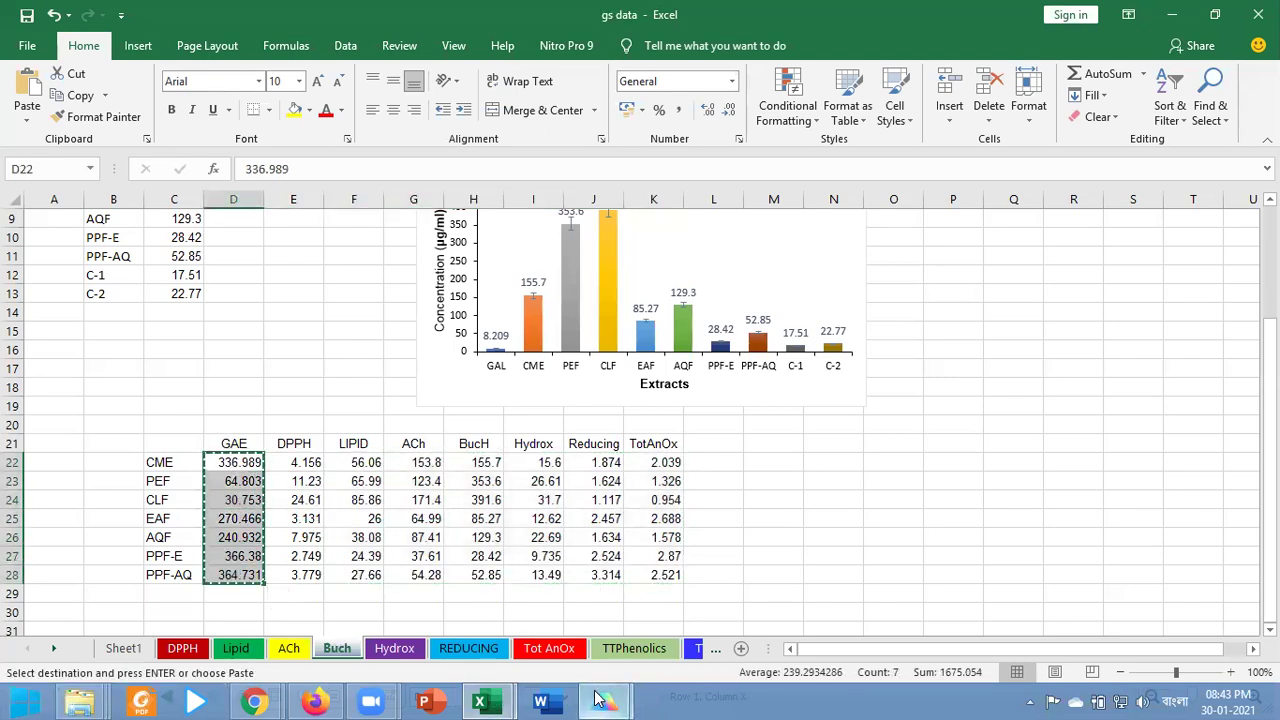
mouse_move(604, 702)
left_click(715, 600)
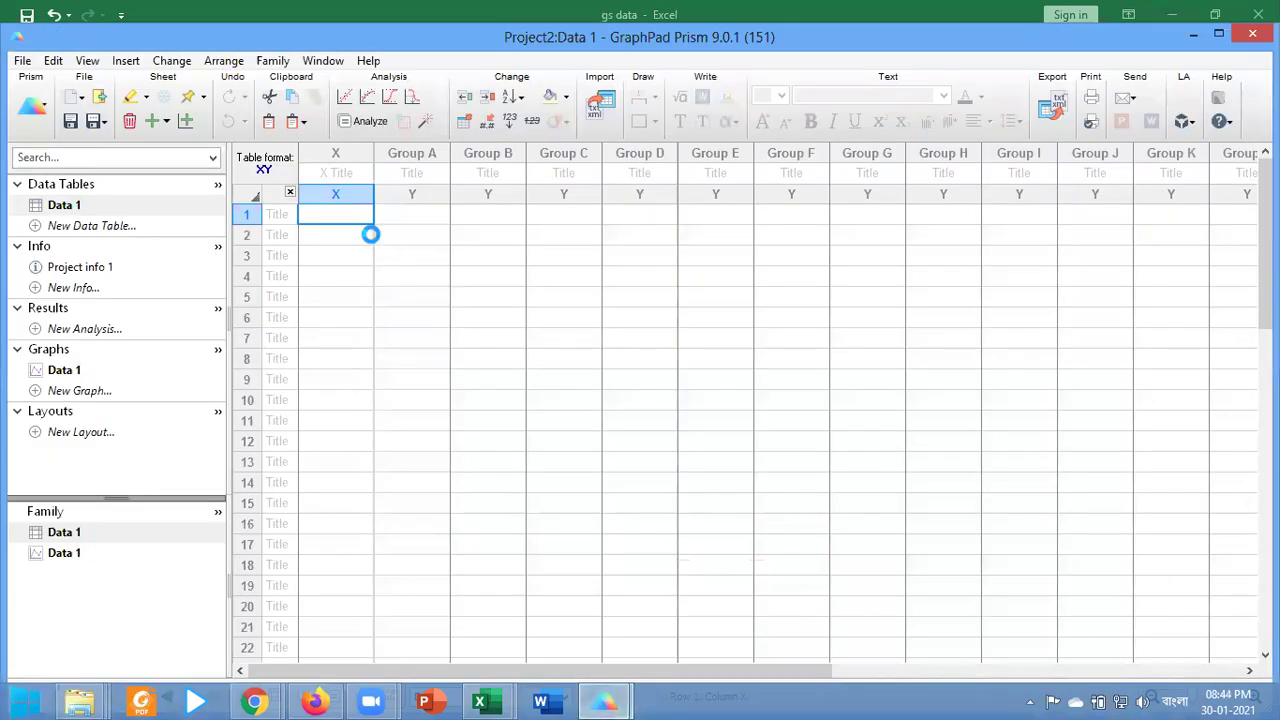
key("ctrl+v")
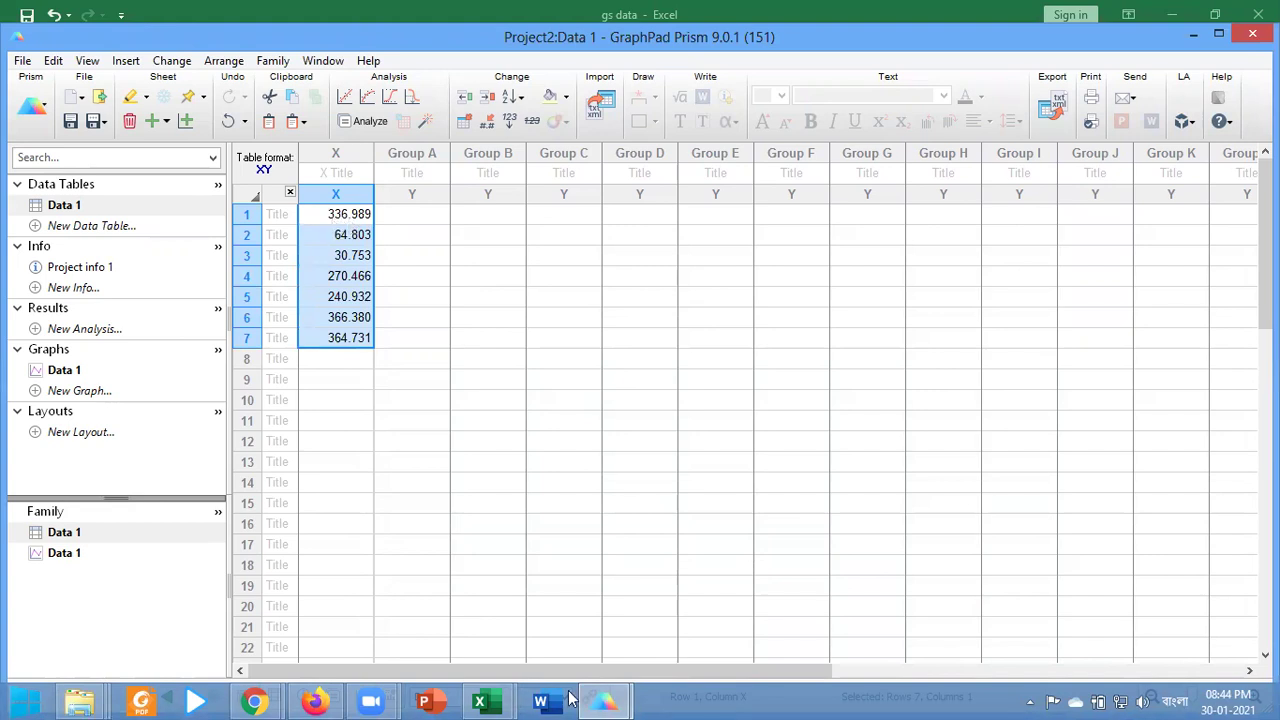
- Copy the extract names CME to PPF-AQ from Excel into the Prism table's row titles and widen that column to fit
mouse_move(487, 700)
left_click(392, 636)
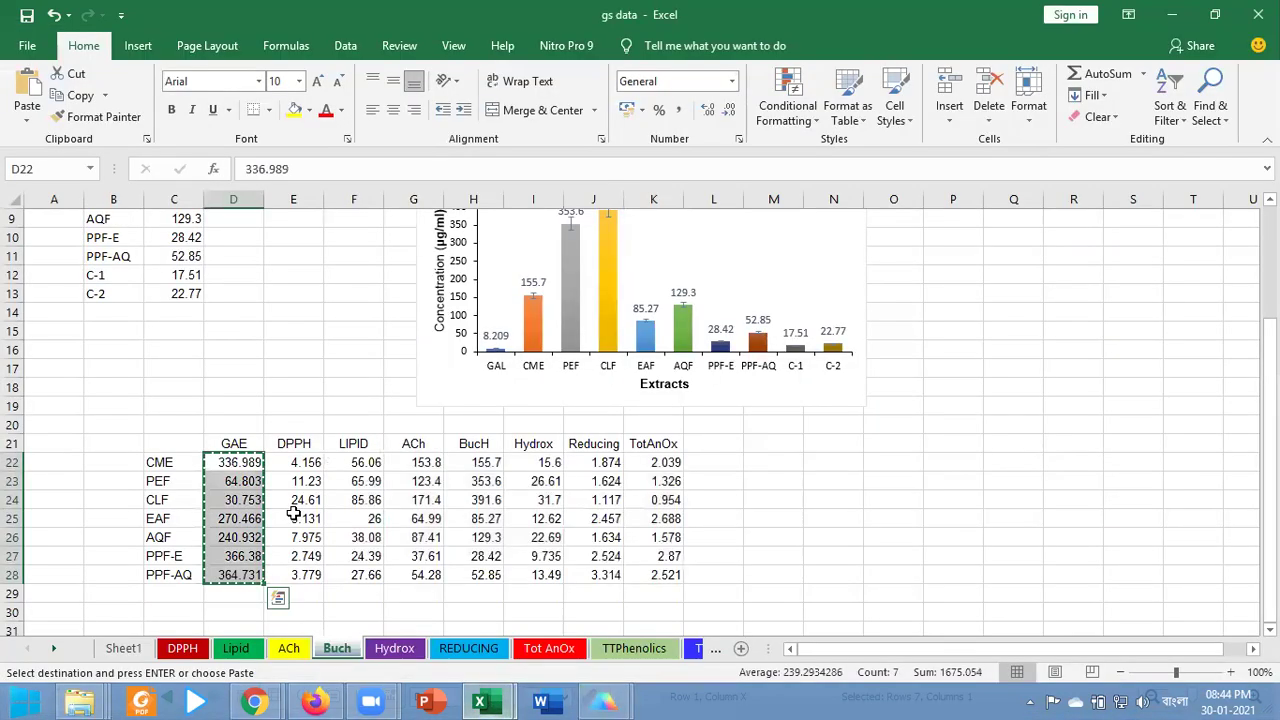
left_click(160, 465)
left_click_drag(160, 481, 158, 576)
key("ctrl+c")
mouse_move(604, 700)
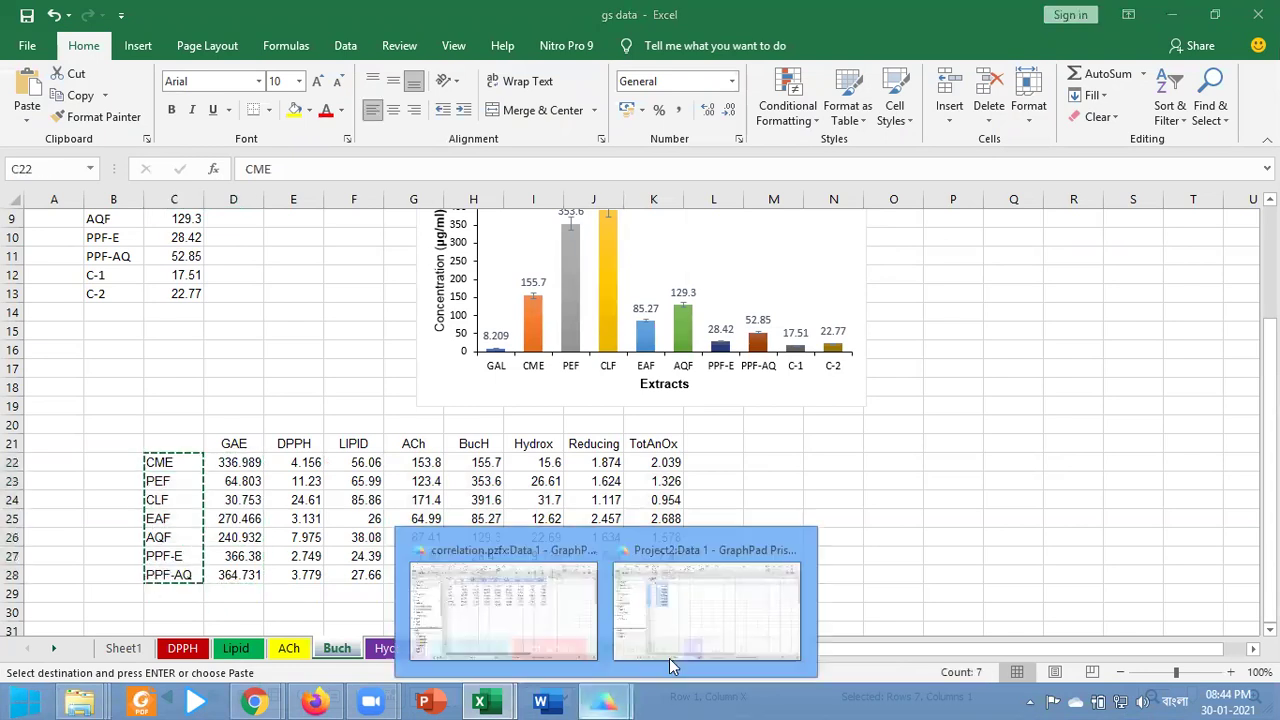
left_click(578, 536)
left_click(285, 214)
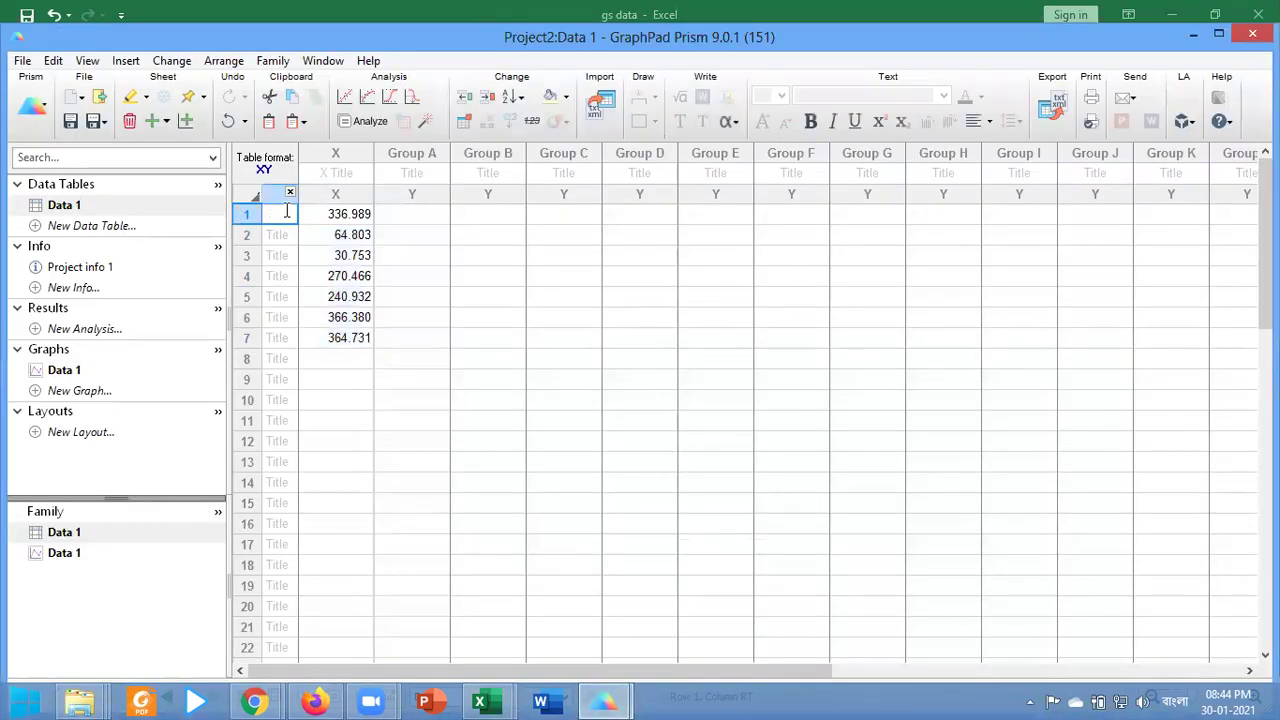
key("ctrl+v")
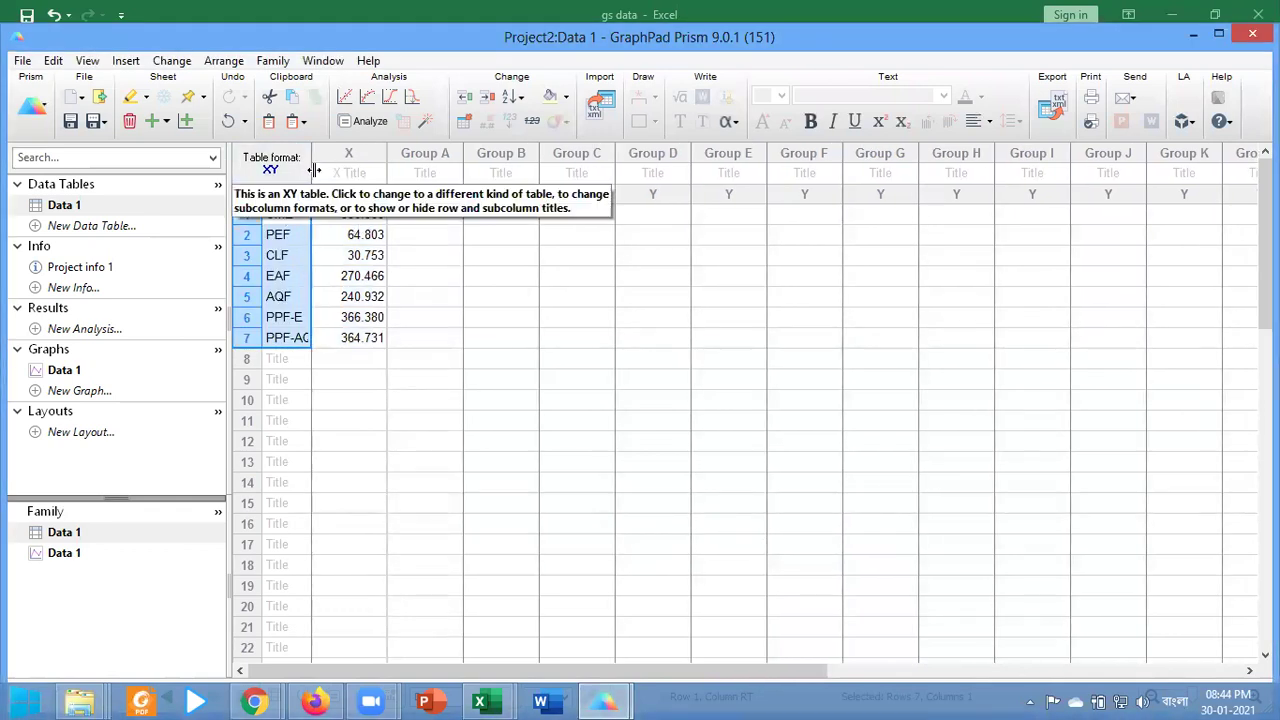
left_click_drag(311, 170, 323, 172)
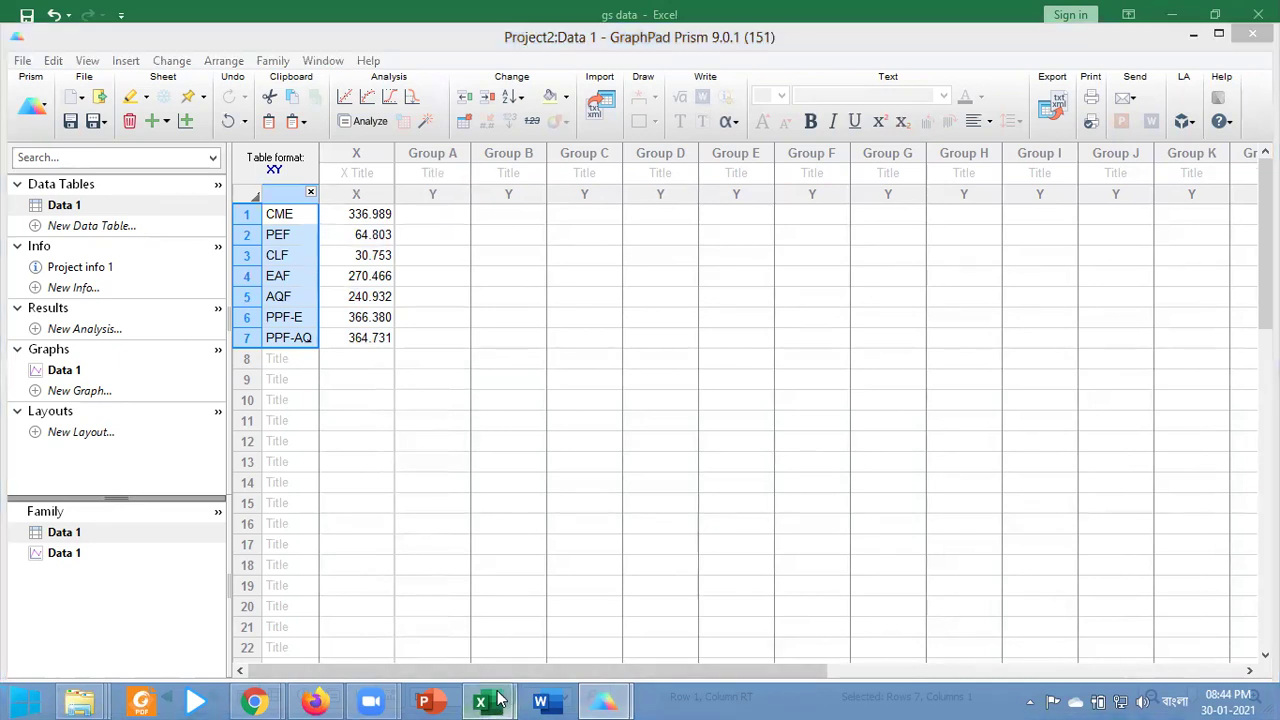
- Copy the headings GAE through TotAnOx from Excel into the Prism table's column titles, starting at the X title
mouse_move(479, 702)
left_click(408, 623)
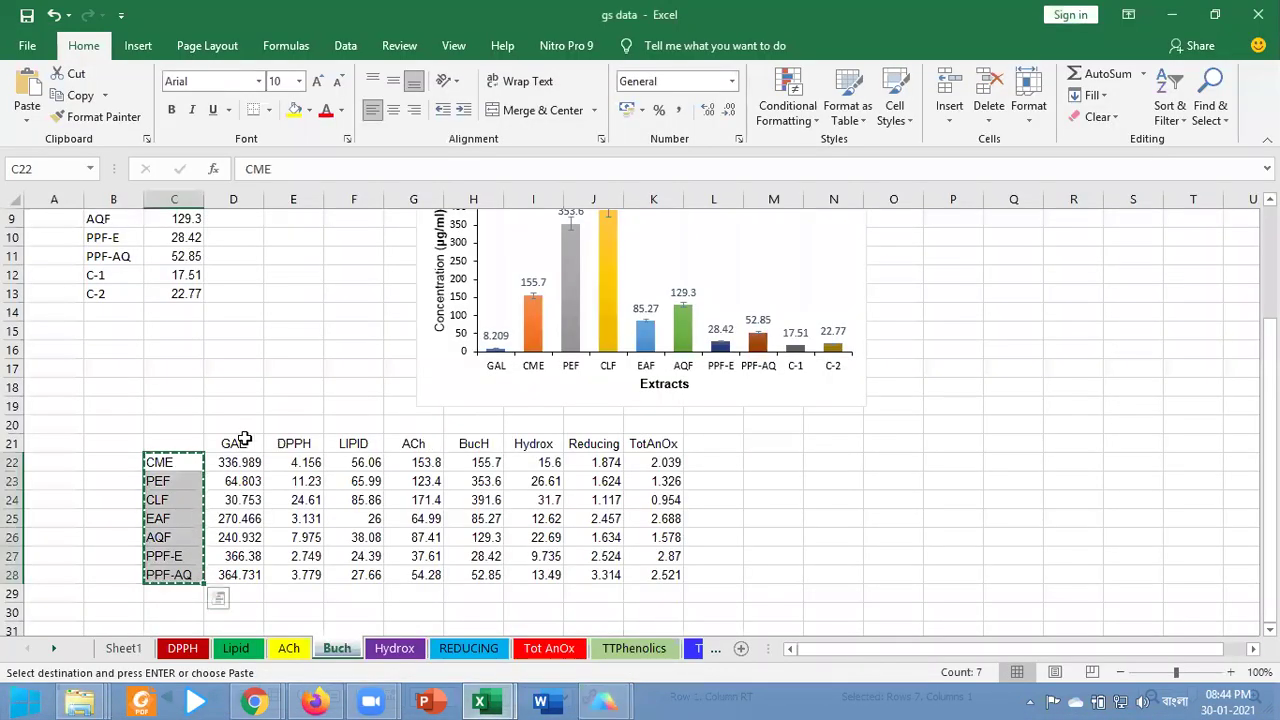
left_click_drag(233, 443, 643, 440)
key("ctrl+c")
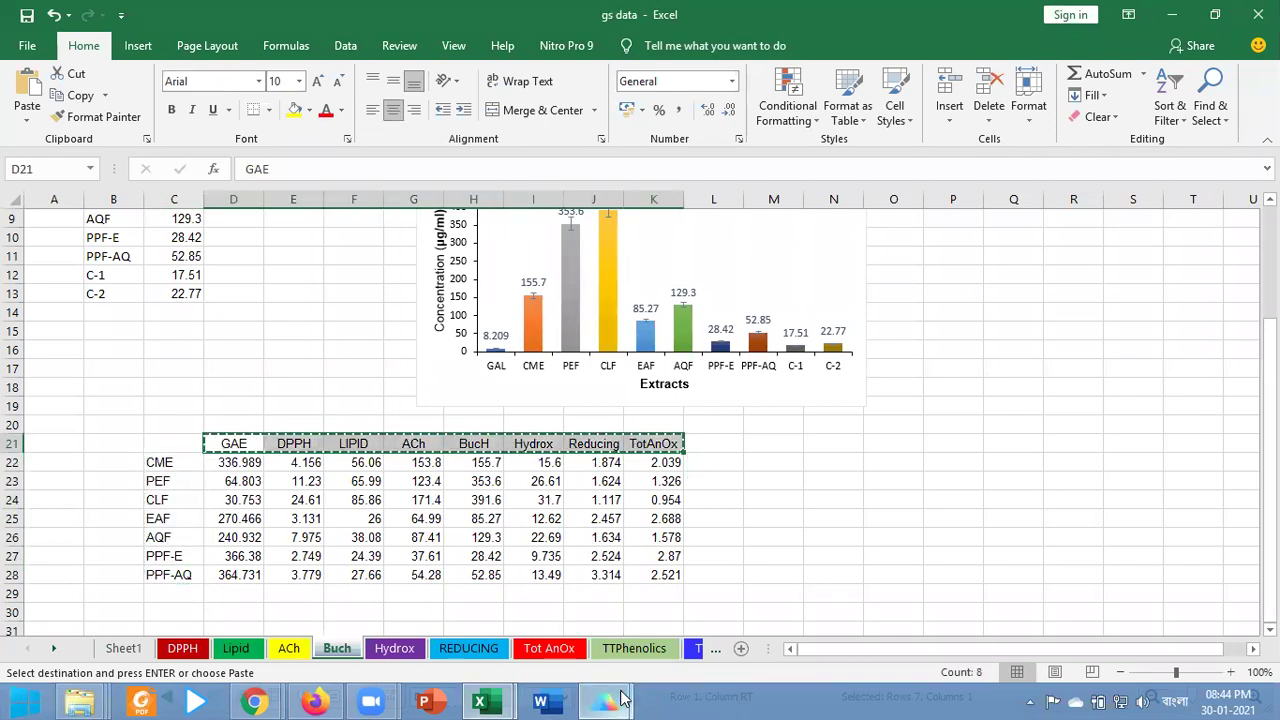
mouse_move(603, 700)
left_click(700, 640)
left_click(367, 175)
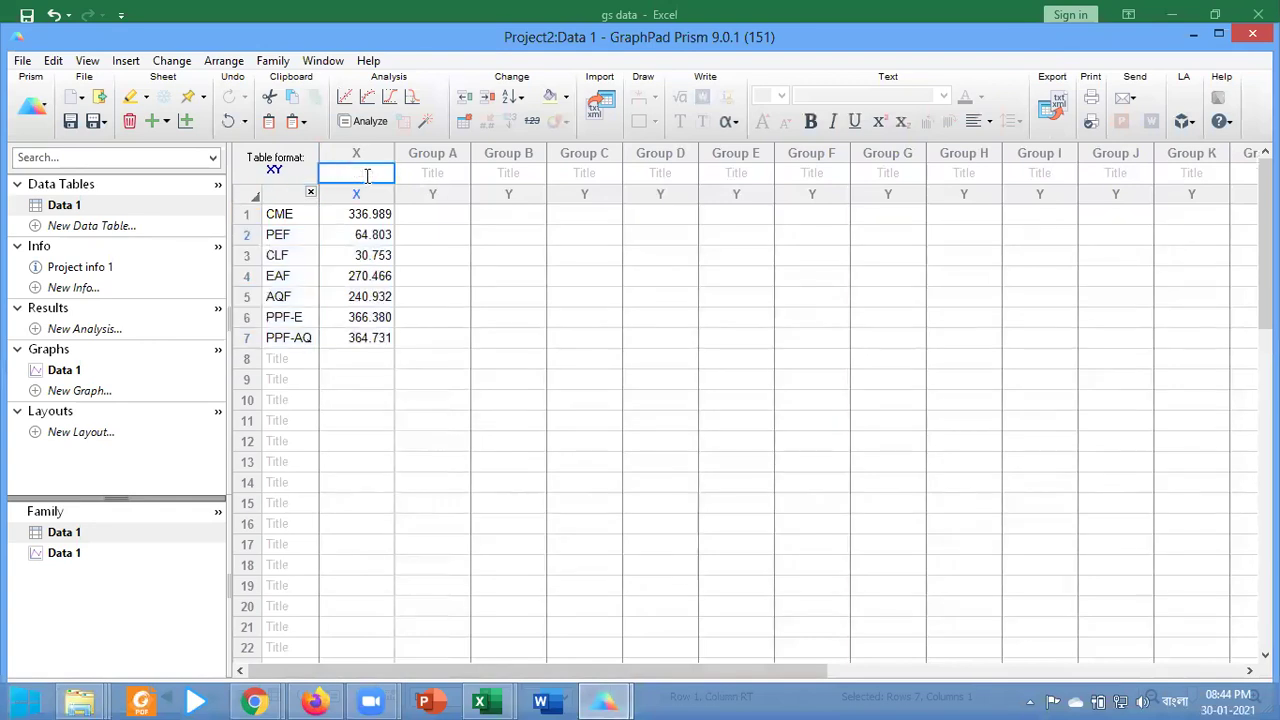
key("ctrl+v")
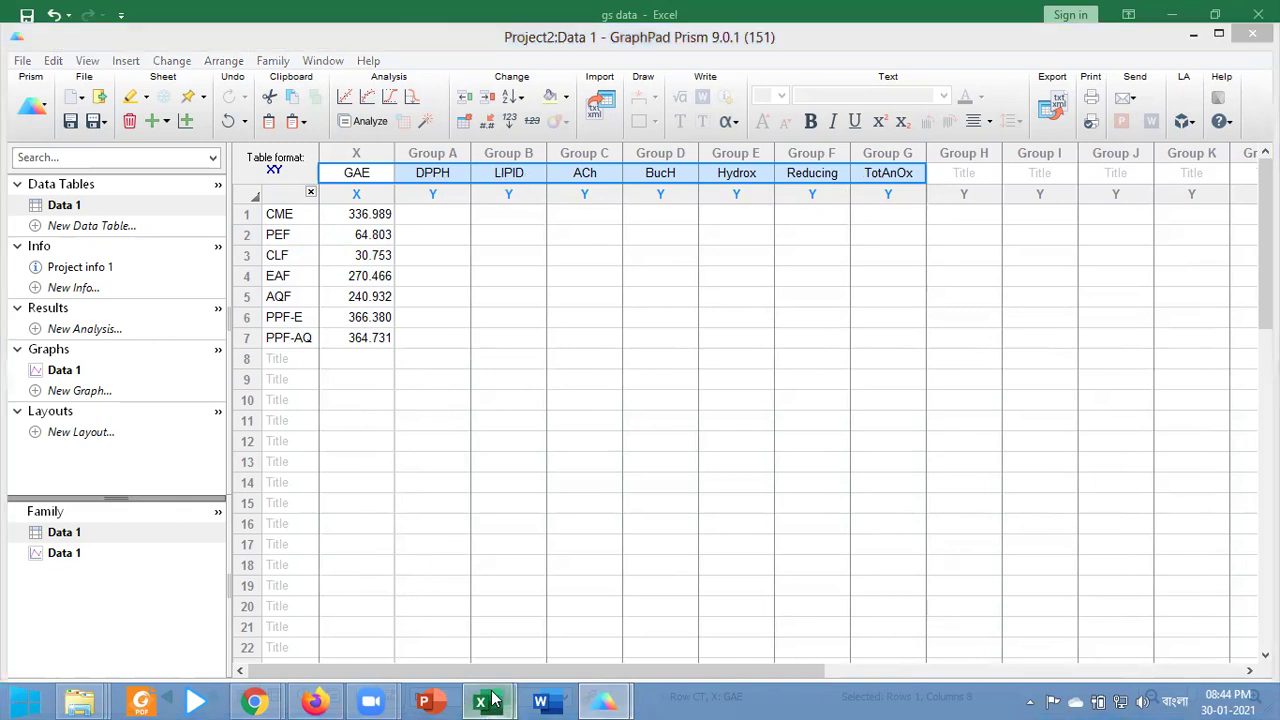
- Copy the DPPH through TotAnOx values for all seven extracts from Excel into Prism, starting at row 1 of Group A
mouse_move(490, 700)
left_click(445, 605)
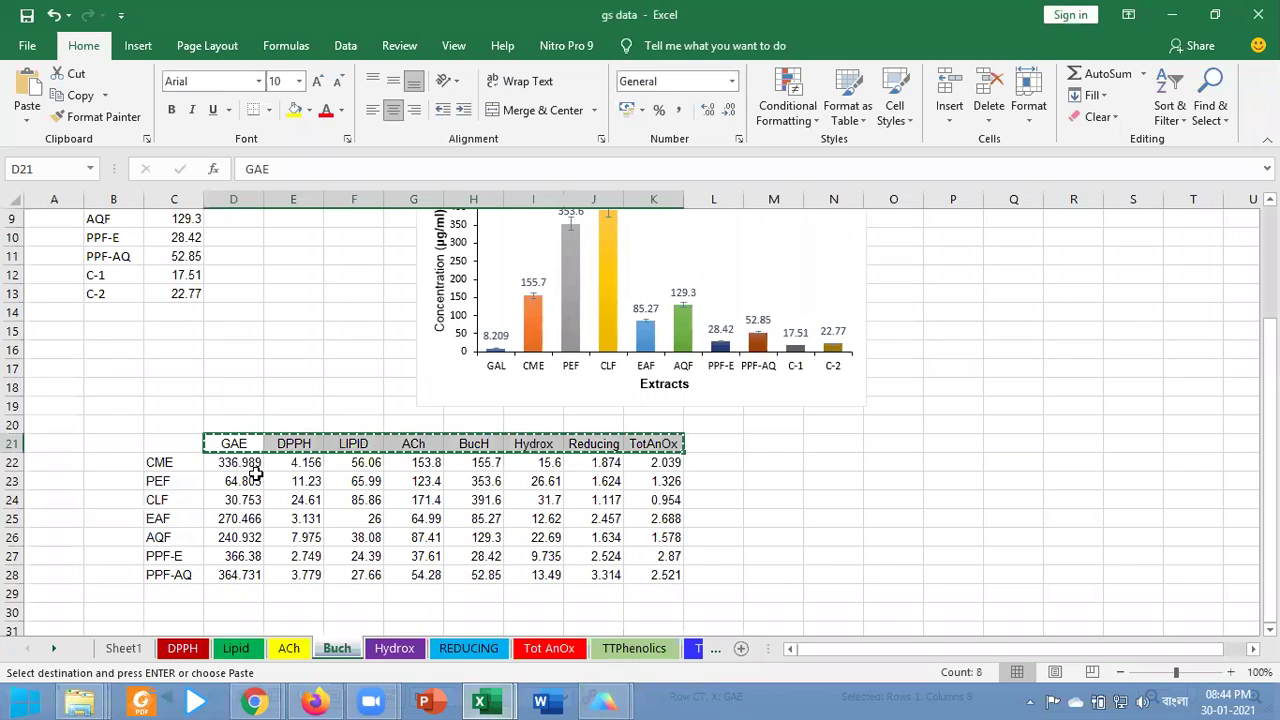
left_click_drag(290, 462, 663, 577)
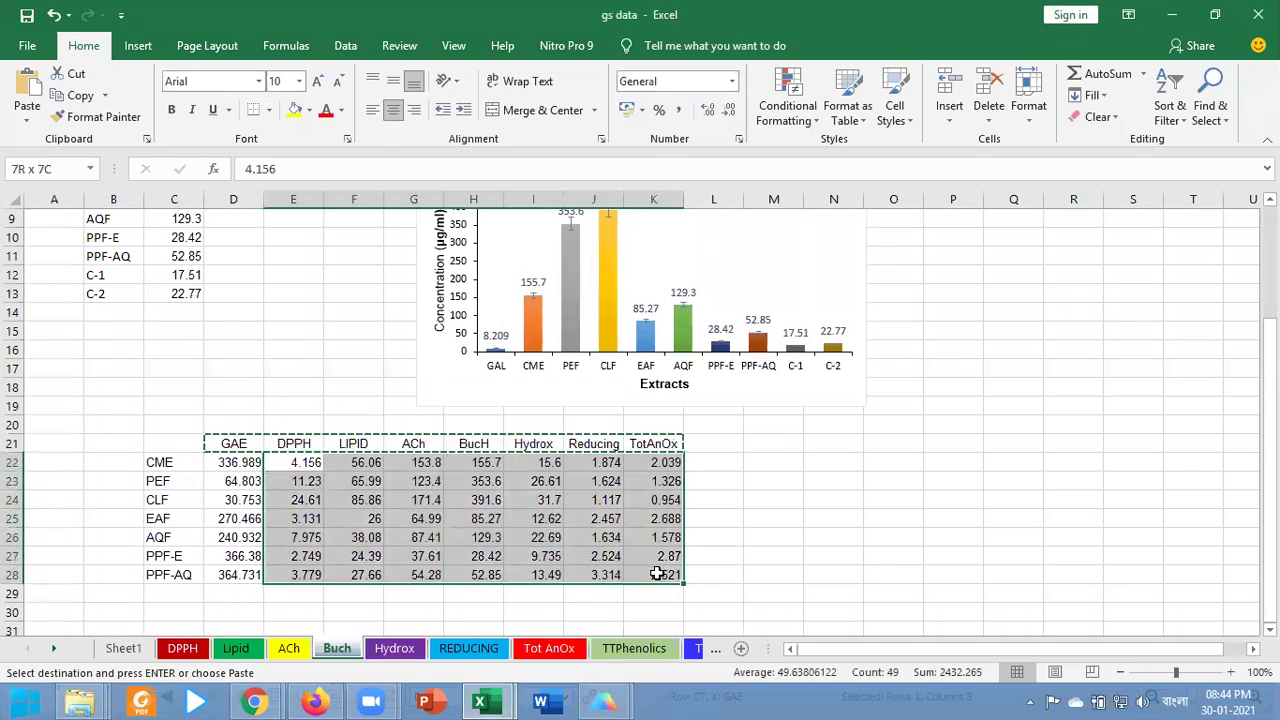
key("ctrl+c")
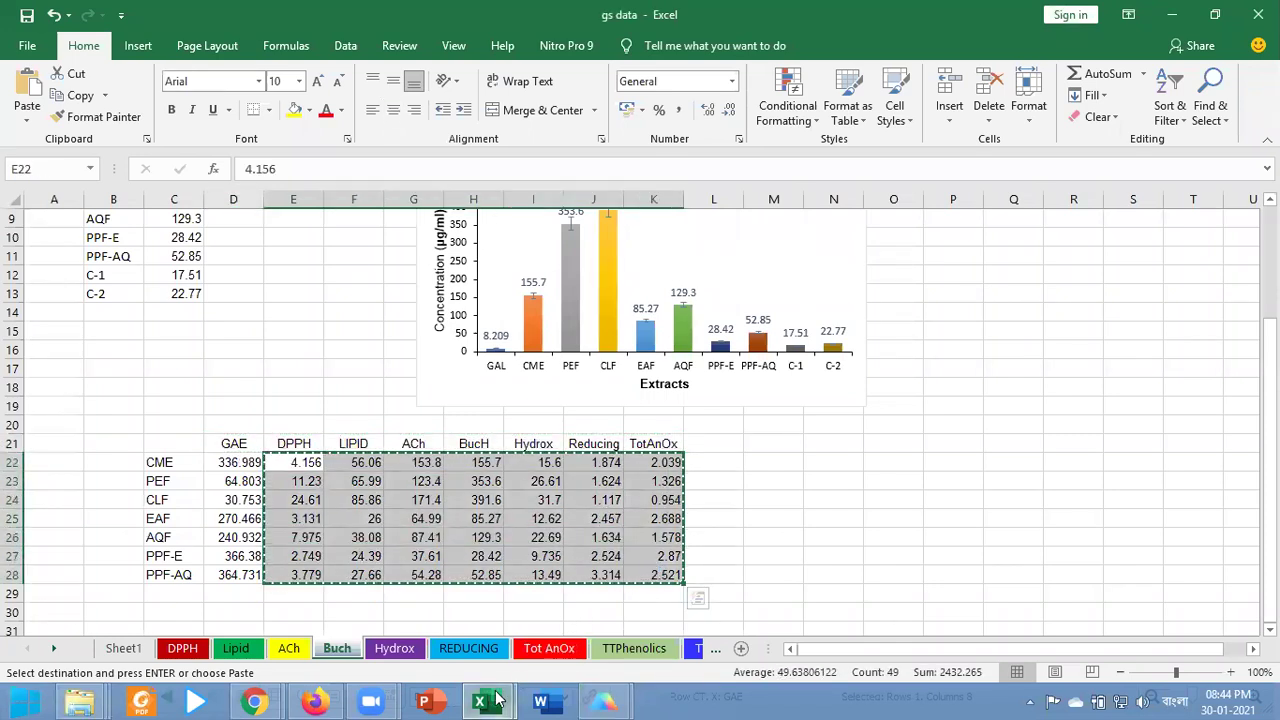
mouse_move(630, 698)
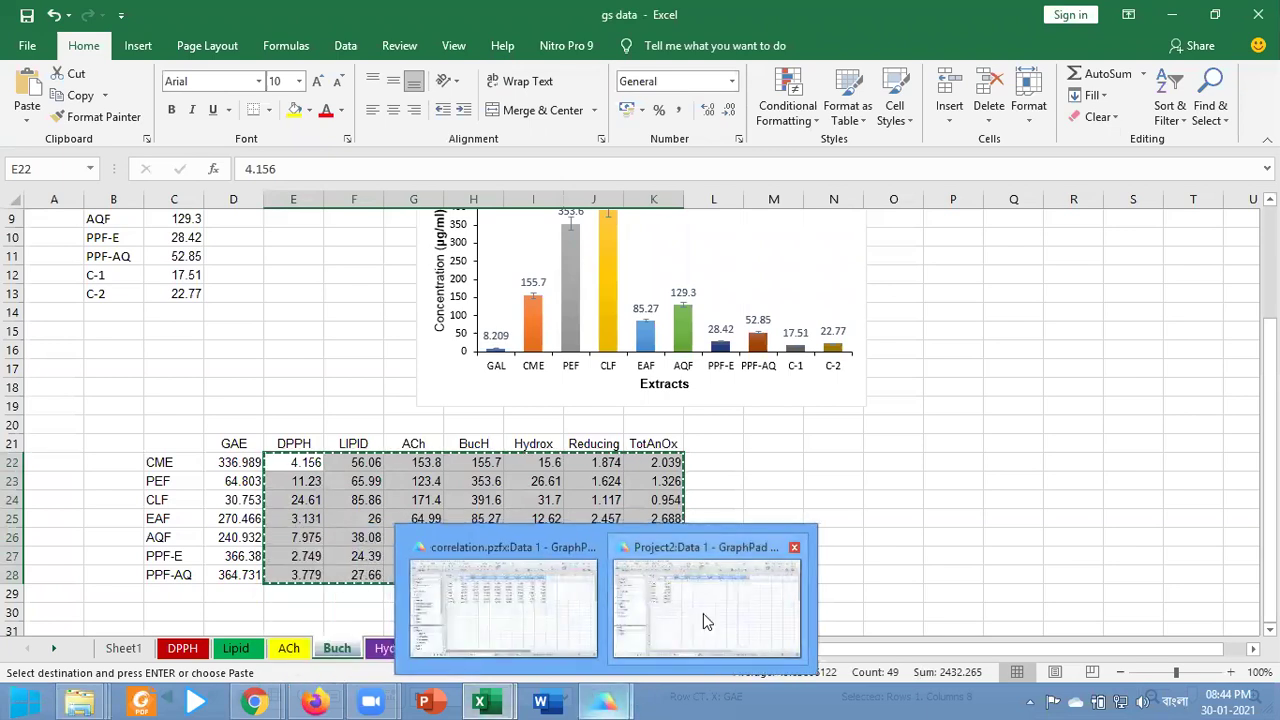
left_click(703, 613)
left_click(433, 205)
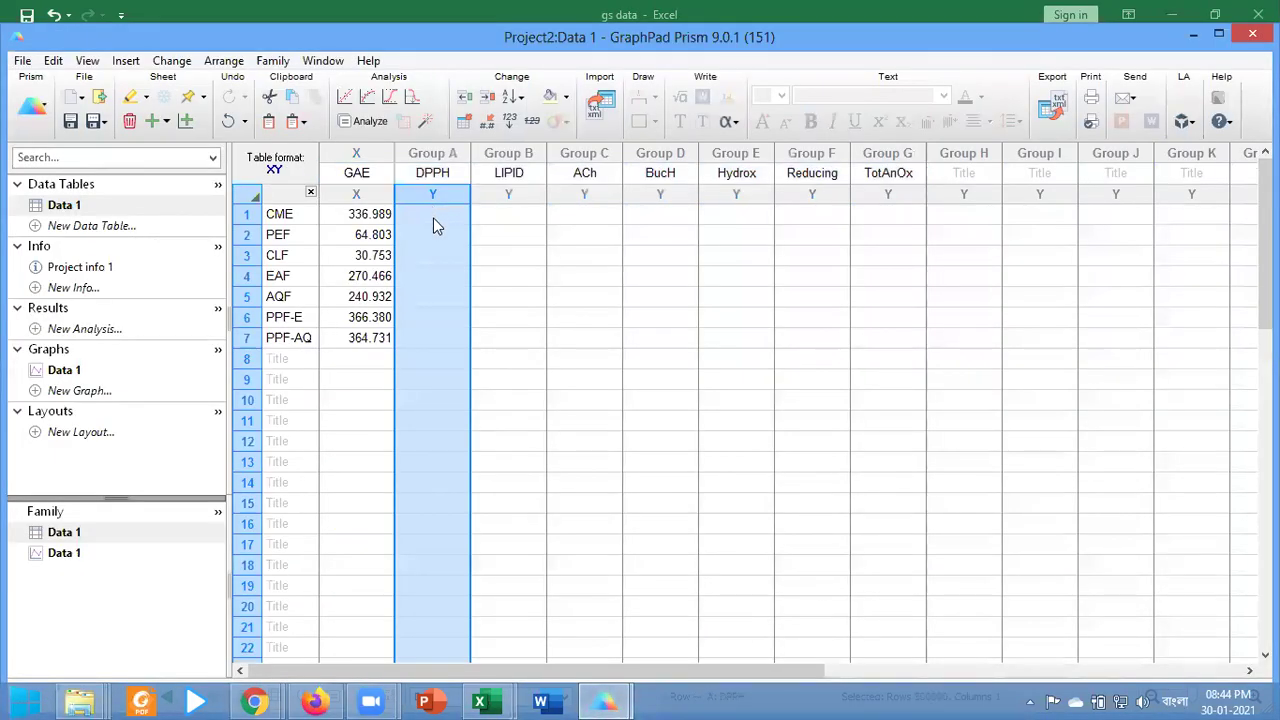
left_click(433, 216)
key("ctrl+v")
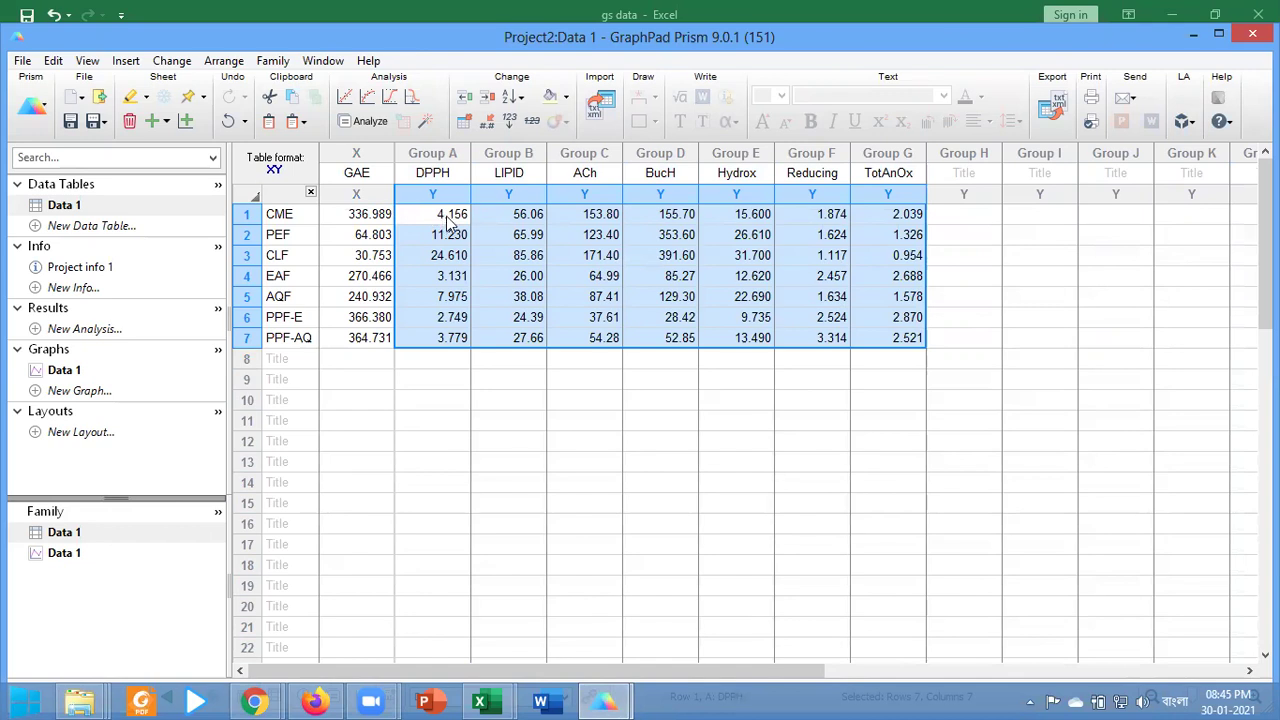
left_click(287, 214)
double_click(287, 214)
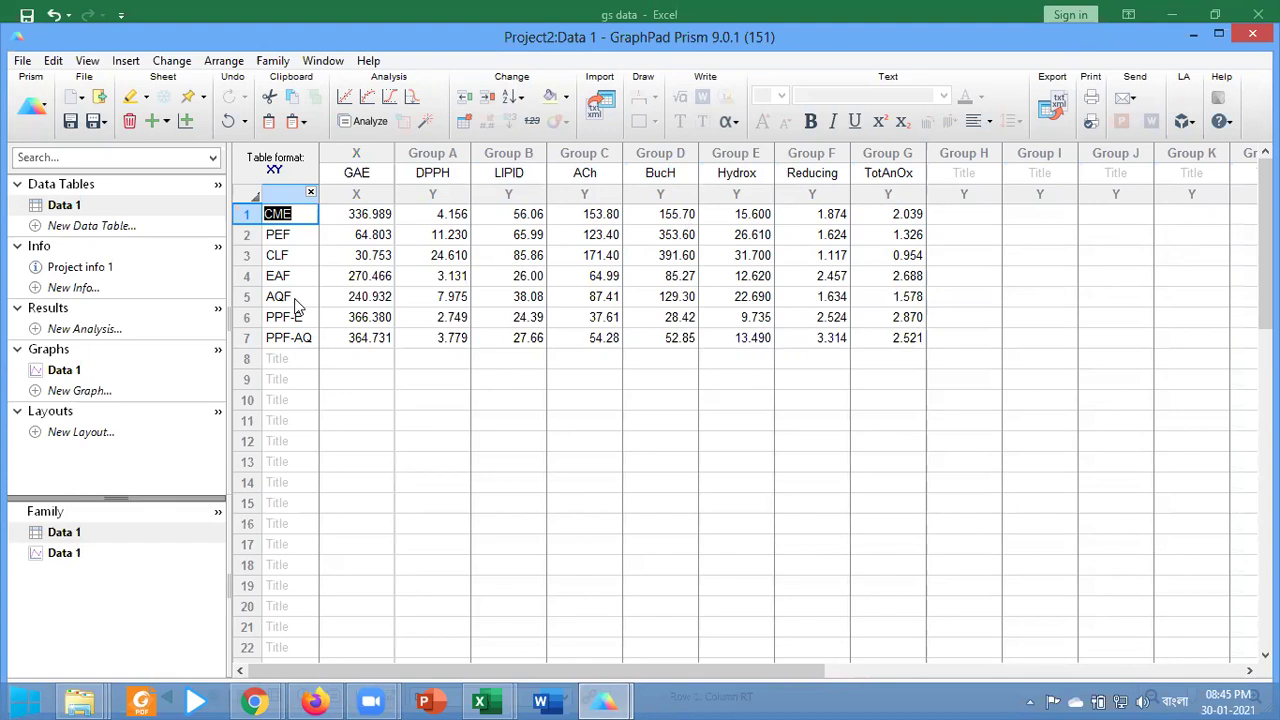
left_click(373, 299)
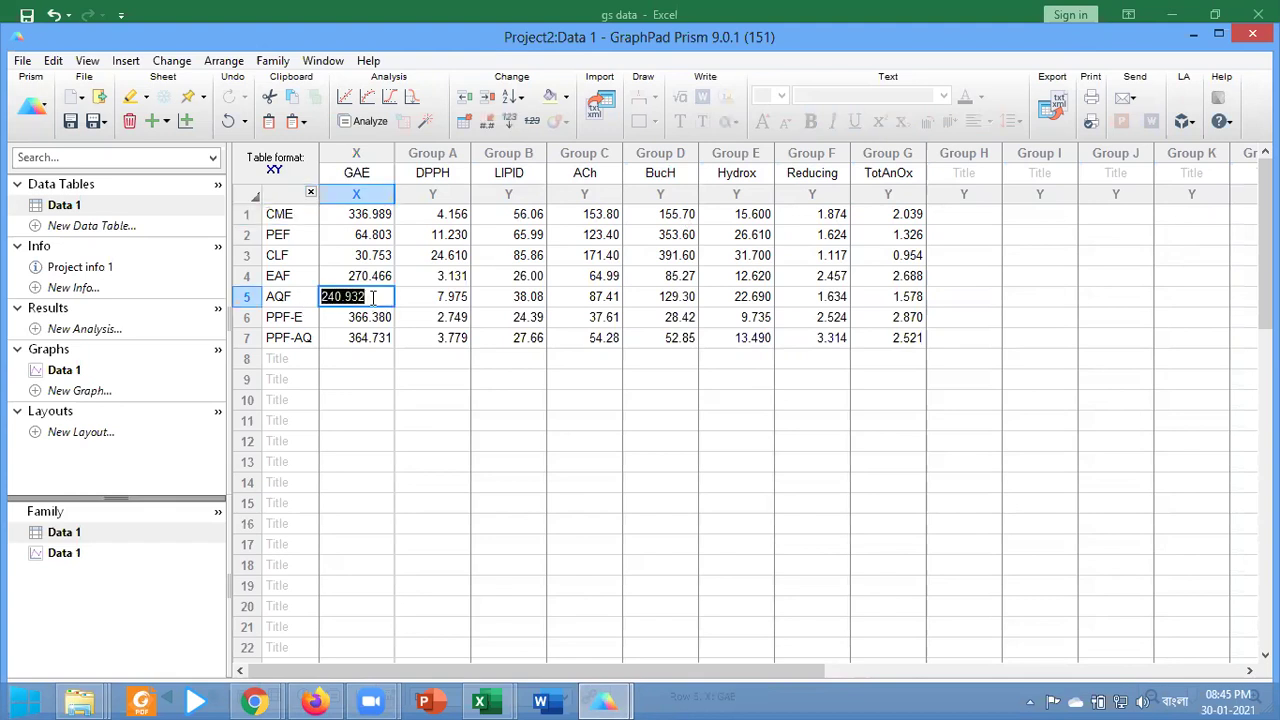
left_click(445, 297)
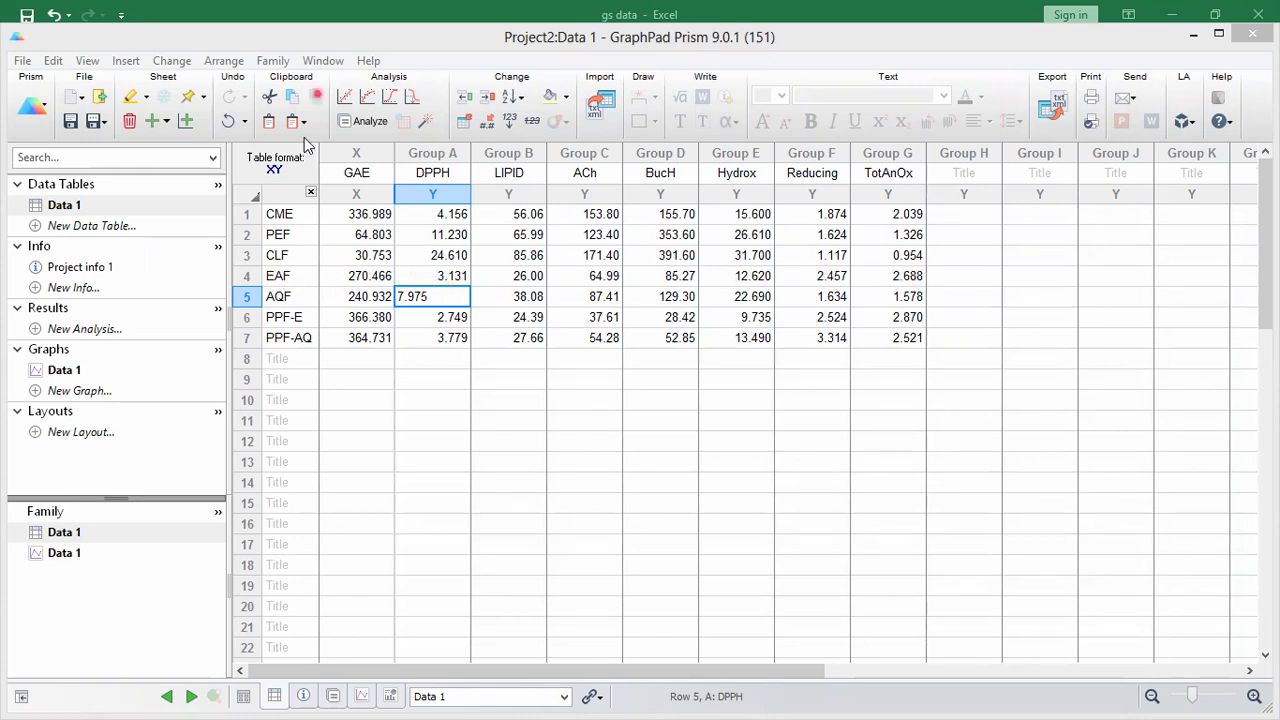
- Start a Correlation analysis of the table including all data sets from DPPH to TotAnOx
left_click(345, 121)
left_click(473, 466)
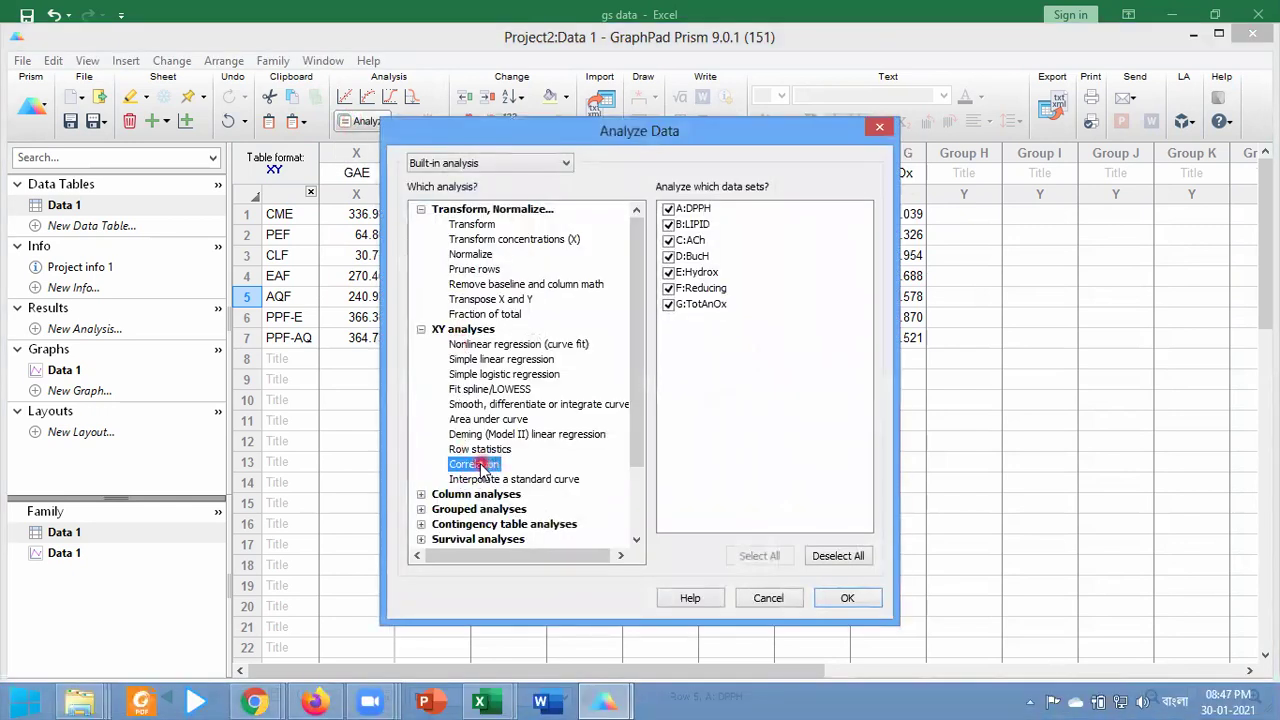
left_click(847, 598)
left_click(558, 357)
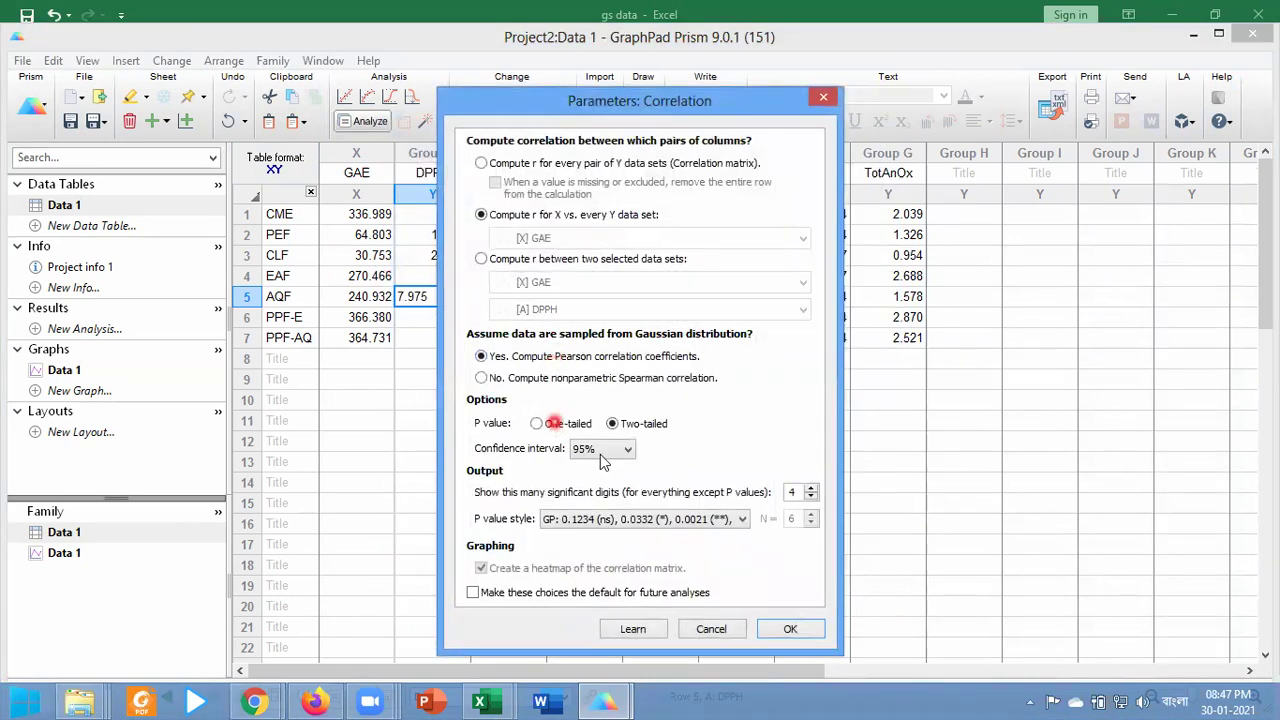
left_click(705, 455)
left_click(537, 233)
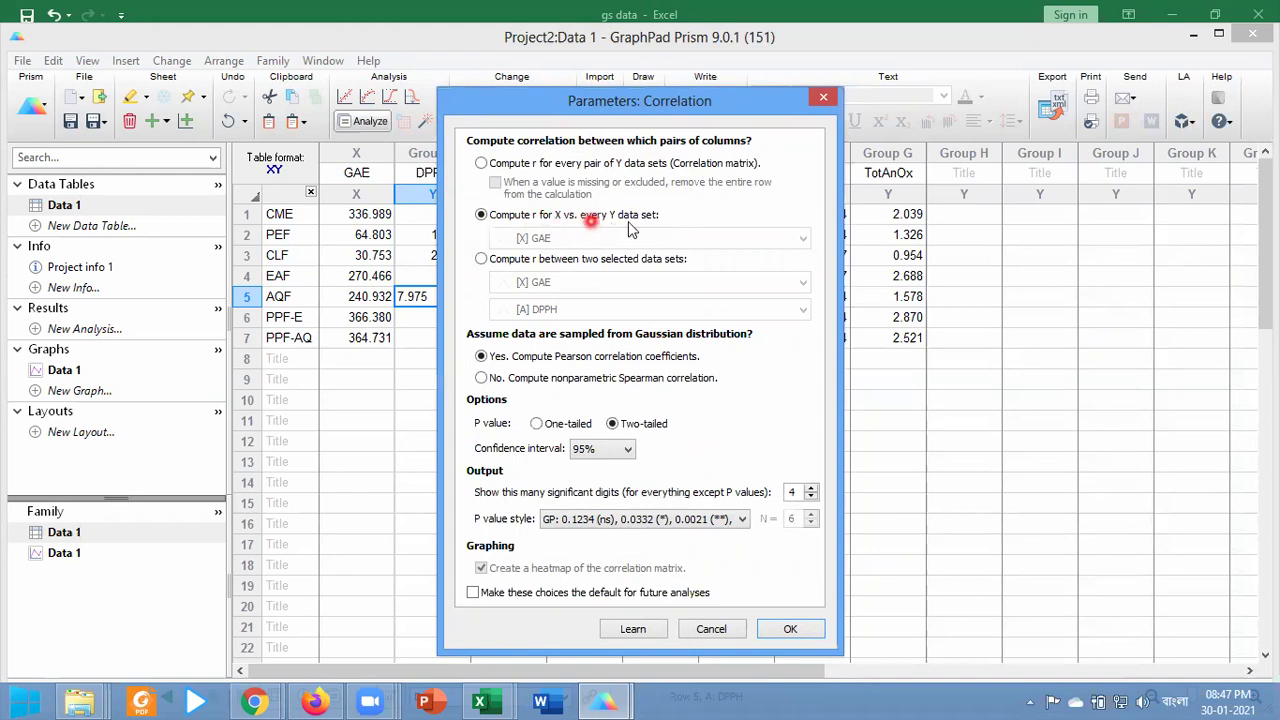
- Try computing r between two selected data sets, GAE and LIPID
left_click(481, 259)
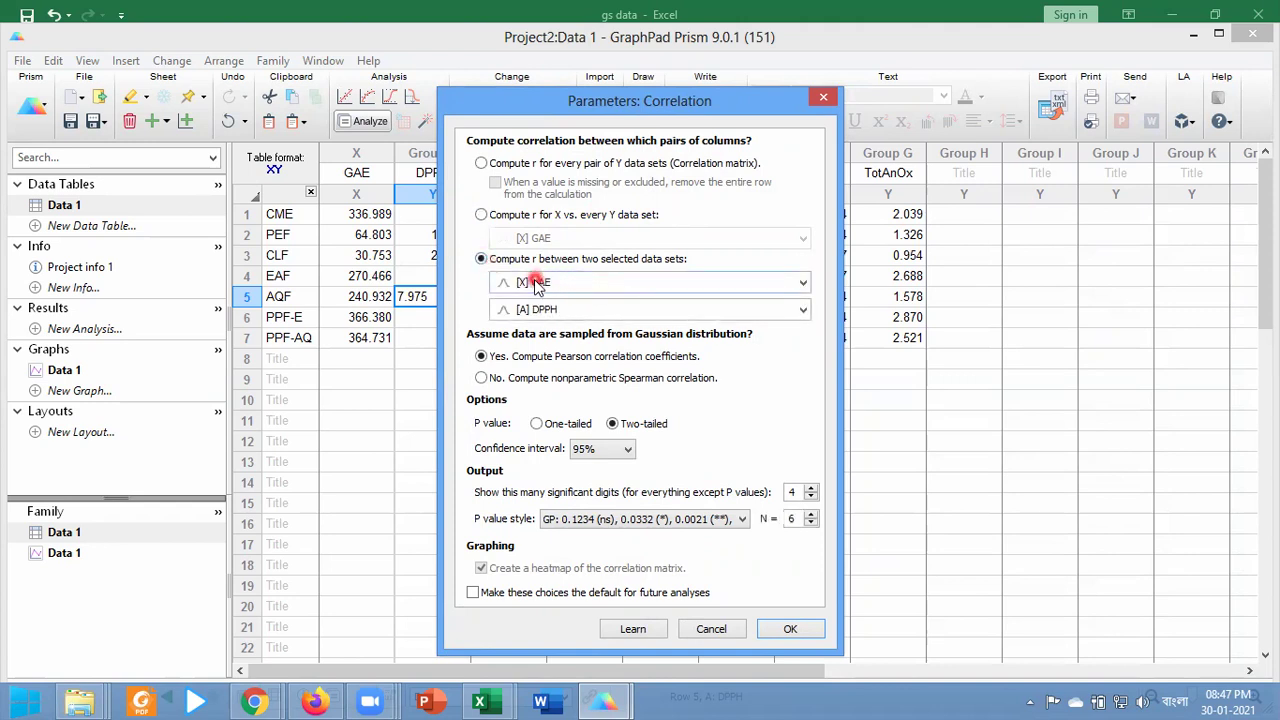
left_click(803, 311)
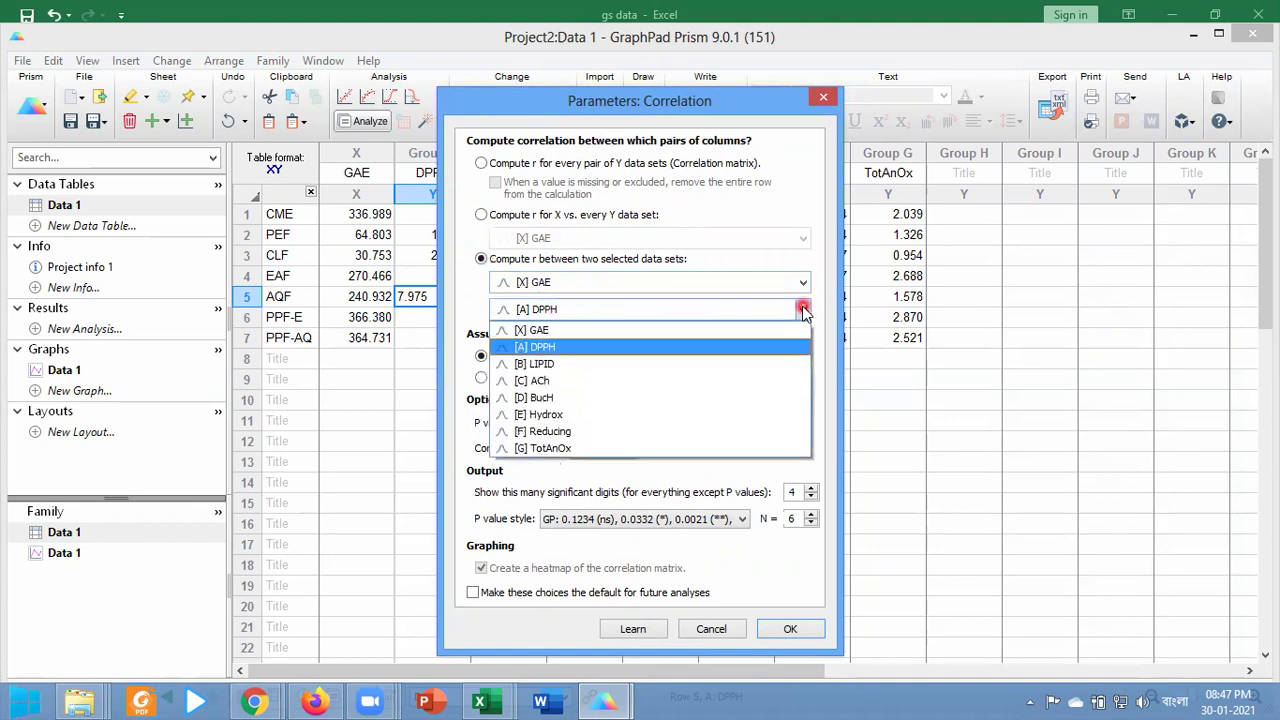
left_click(547, 364)
left_click(530, 283)
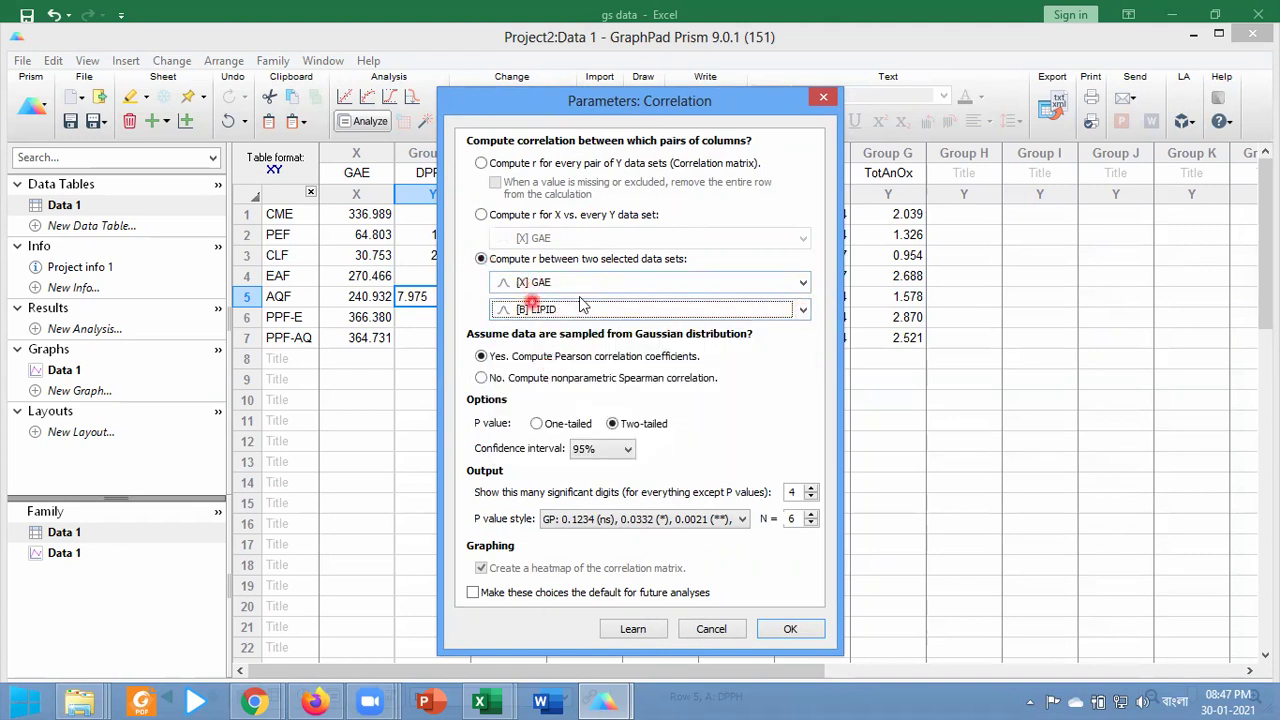
left_click(540, 310)
left_click(541, 284)
left_click(540, 310)
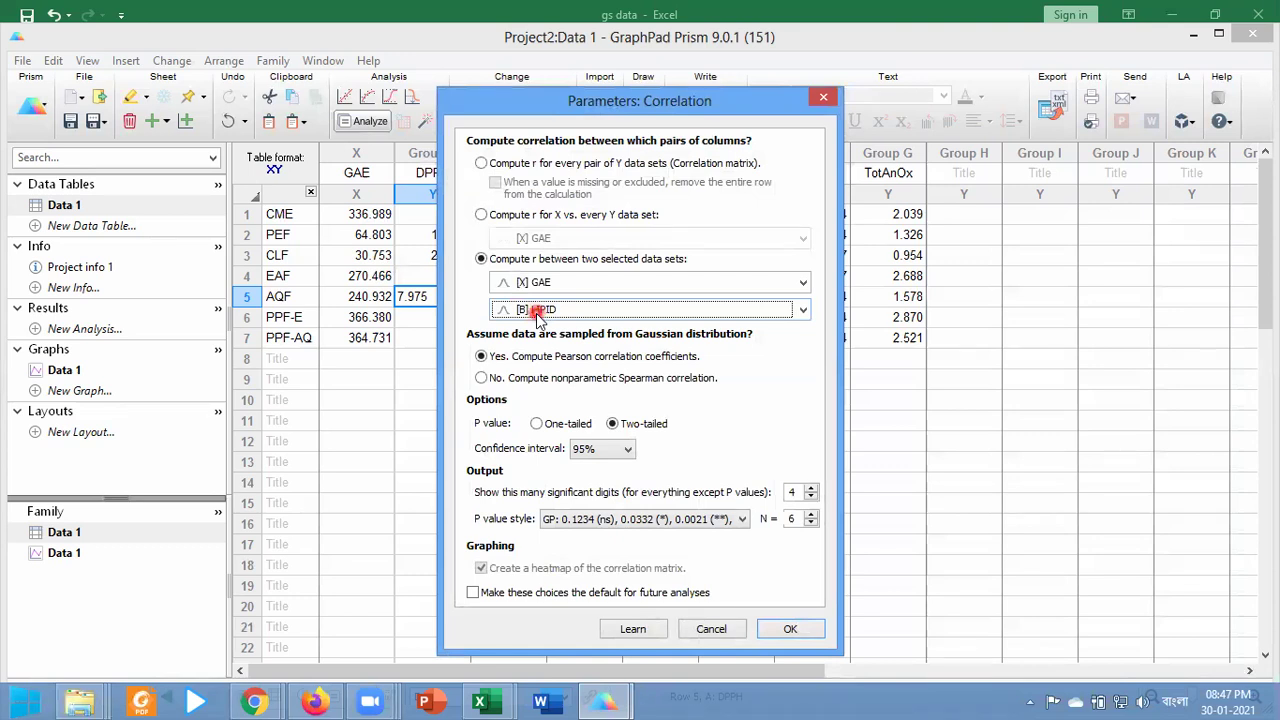
- Run the Pearson correlation for X versus every Y data set, using the GP P value style
left_click(481, 216)
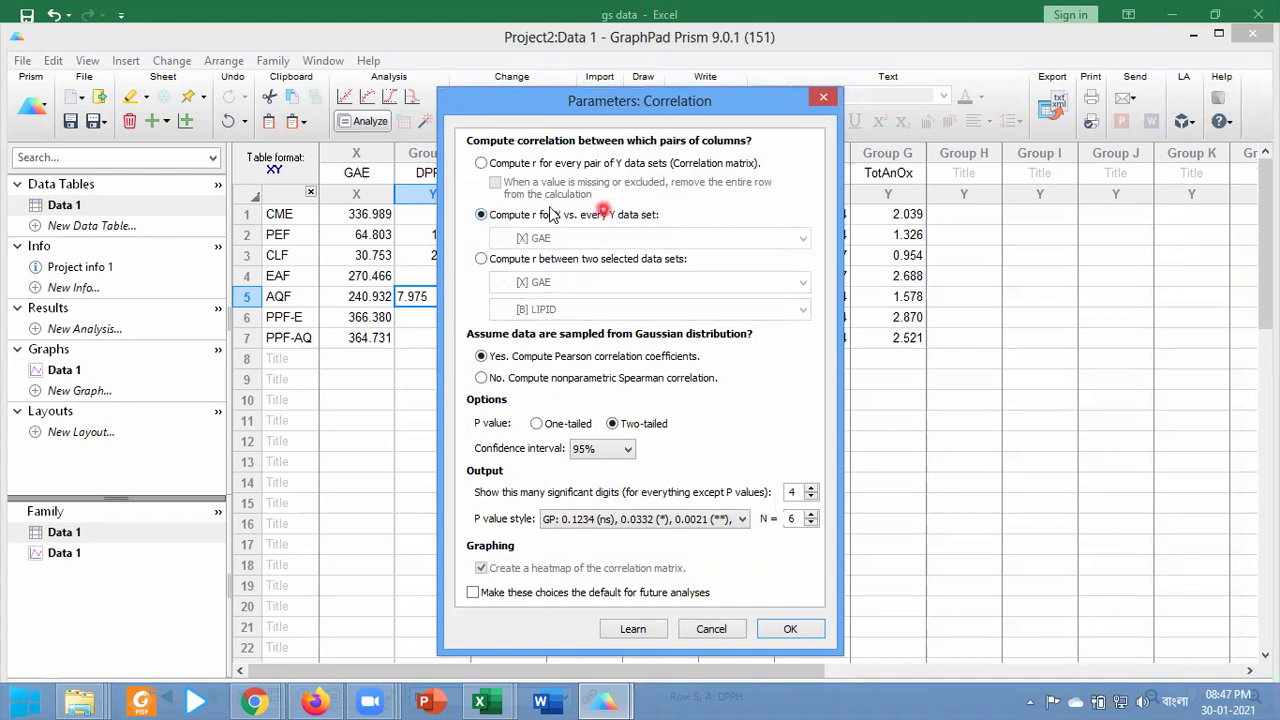
left_click(490, 356)
left_click(745, 520)
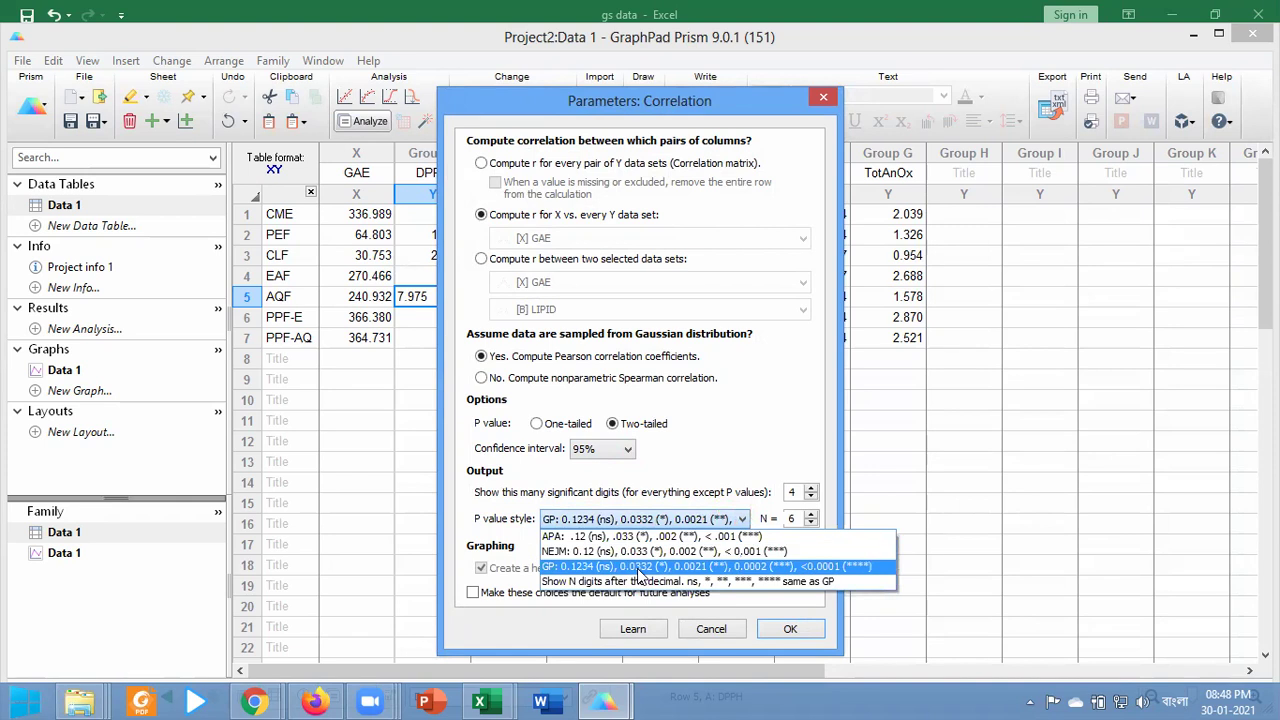
left_click(600, 567)
left_click(789, 630)
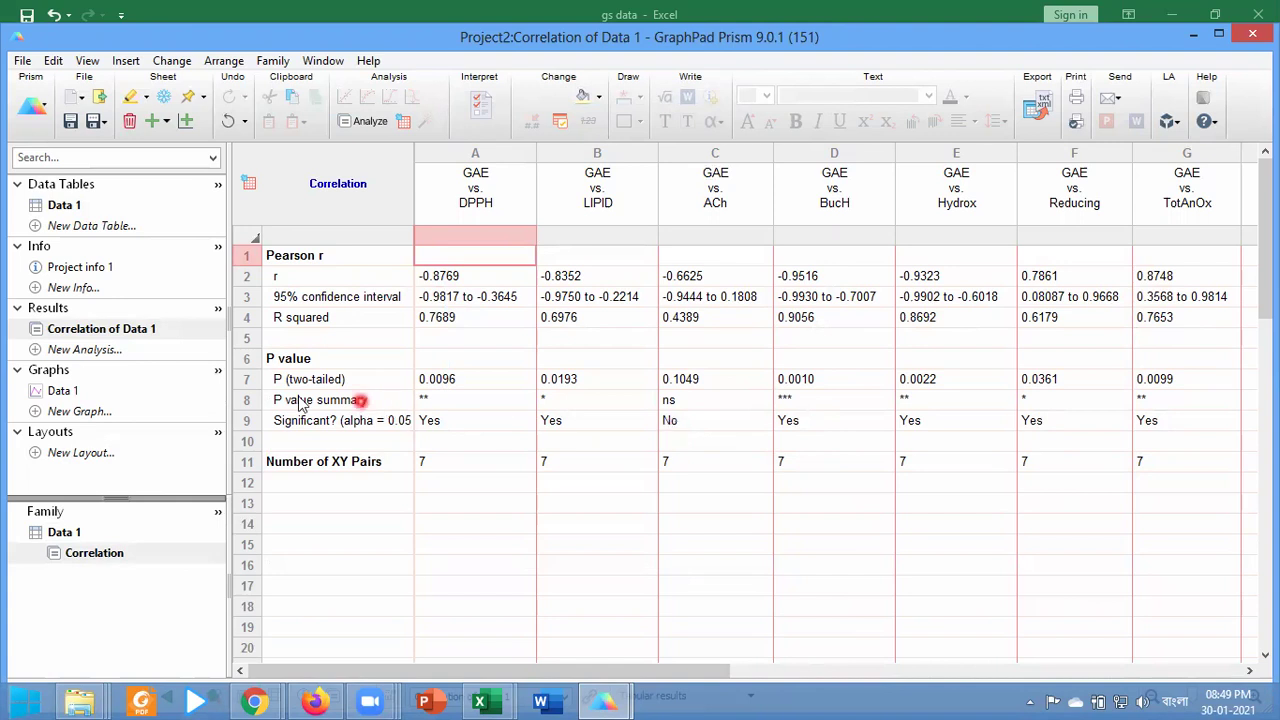
- Modify the existing Data 1 correlation analysis to use the NEJM P value style: 0.12 (ns), 0.033 (*), 0.002 (**), < 0.001 (***)
left_click(55, 208)
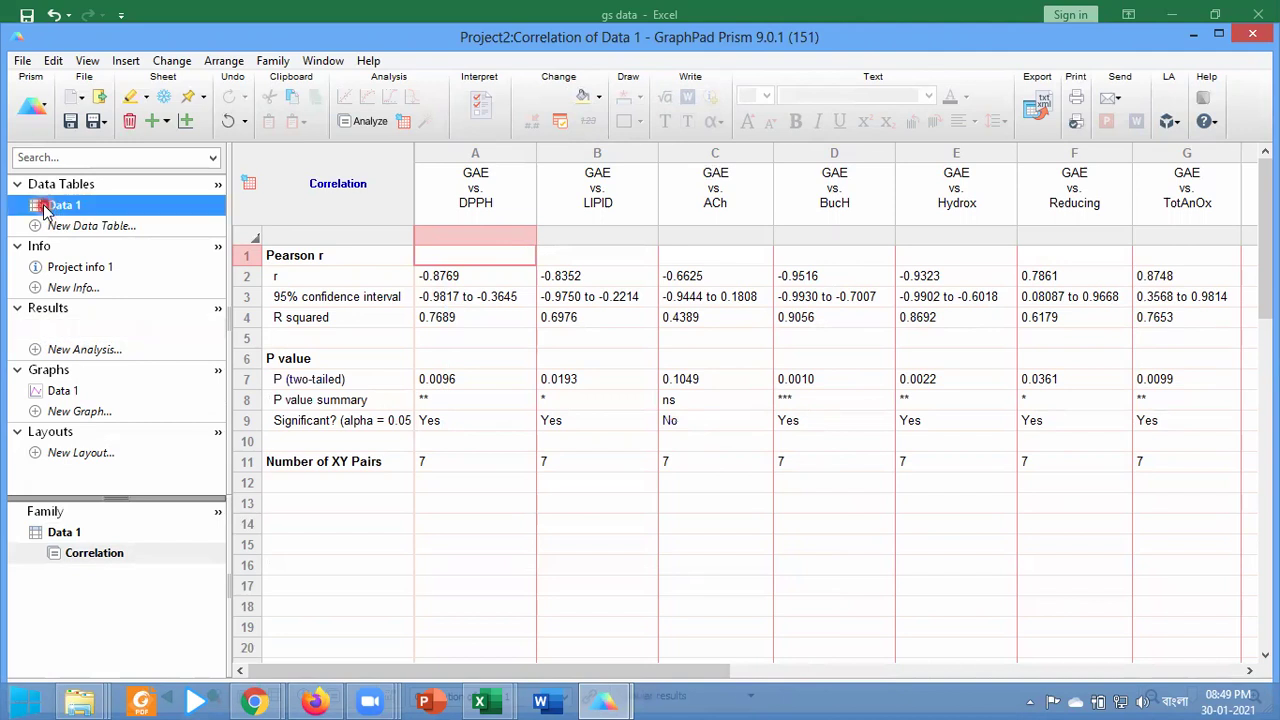
left_click(345, 130)
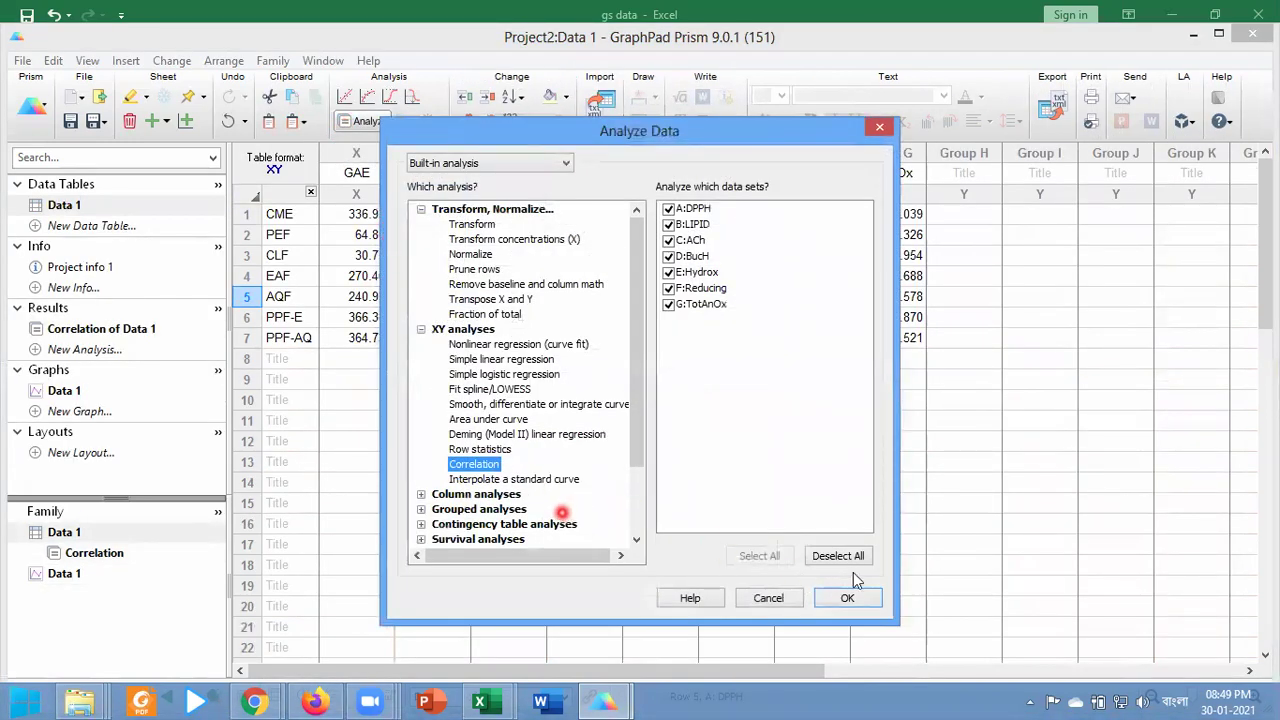
left_click(848, 597)
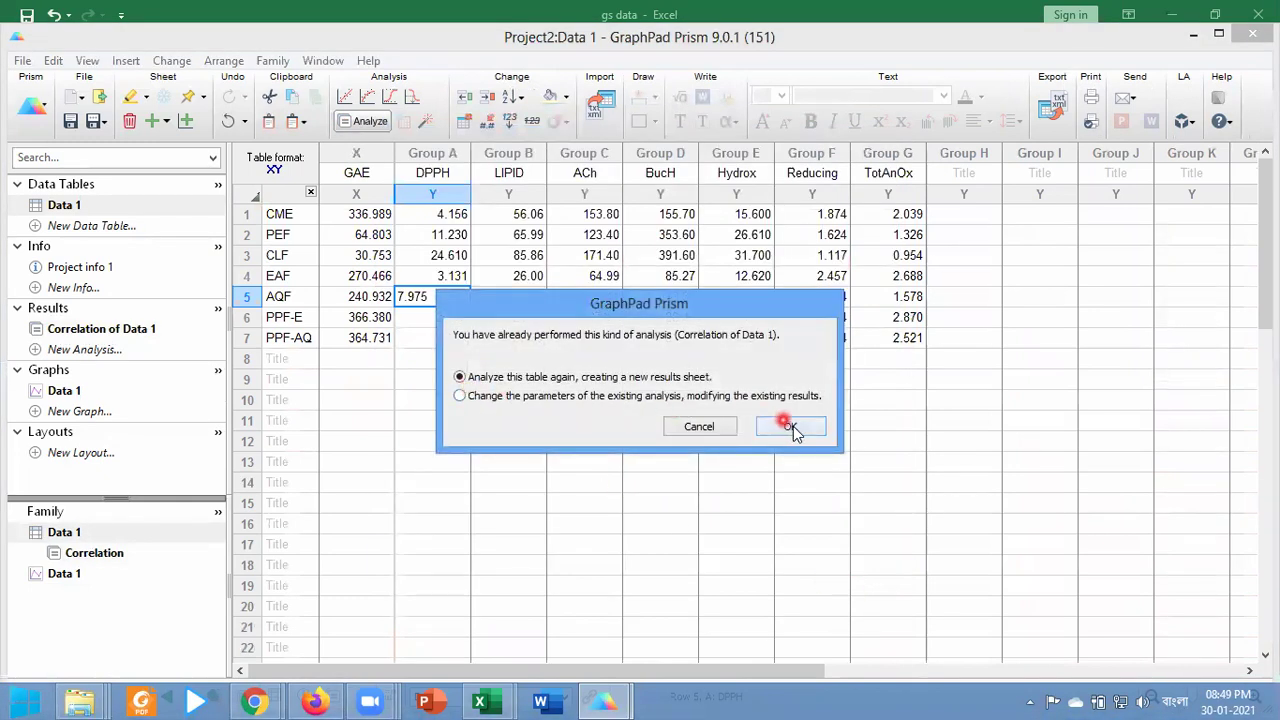
left_click(459, 396)
left_click(790, 425)
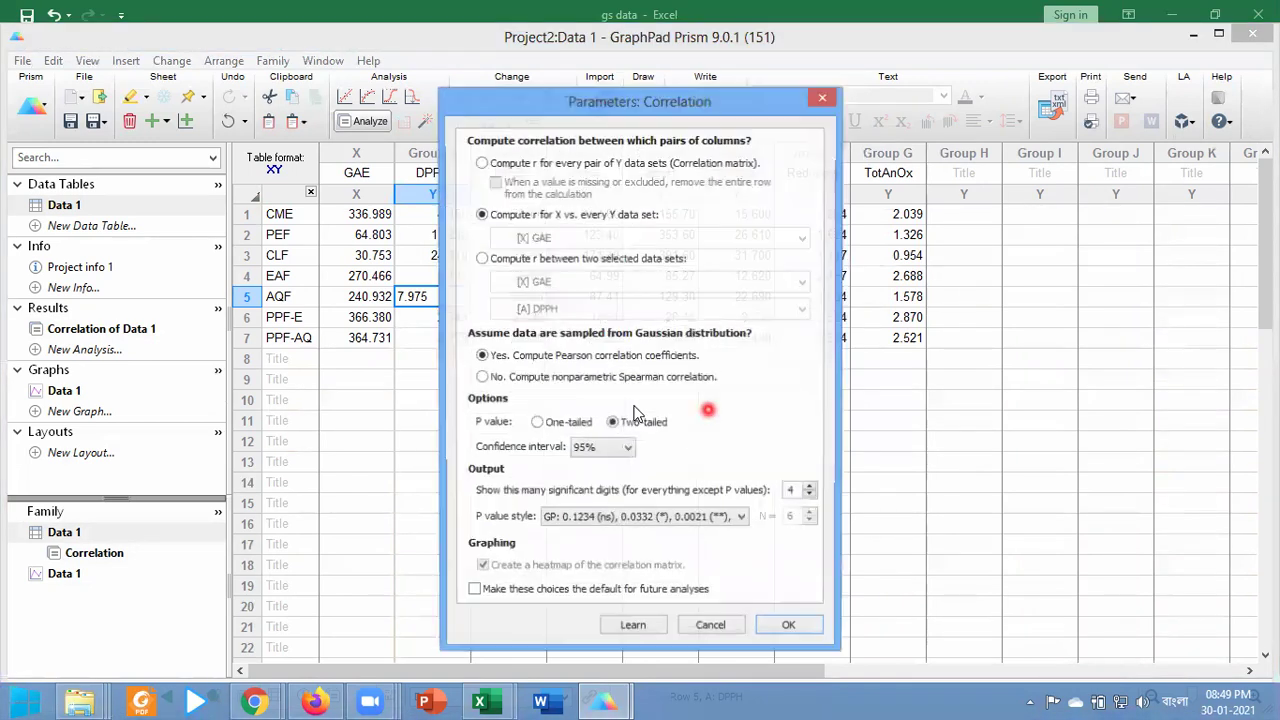
left_click(742, 522)
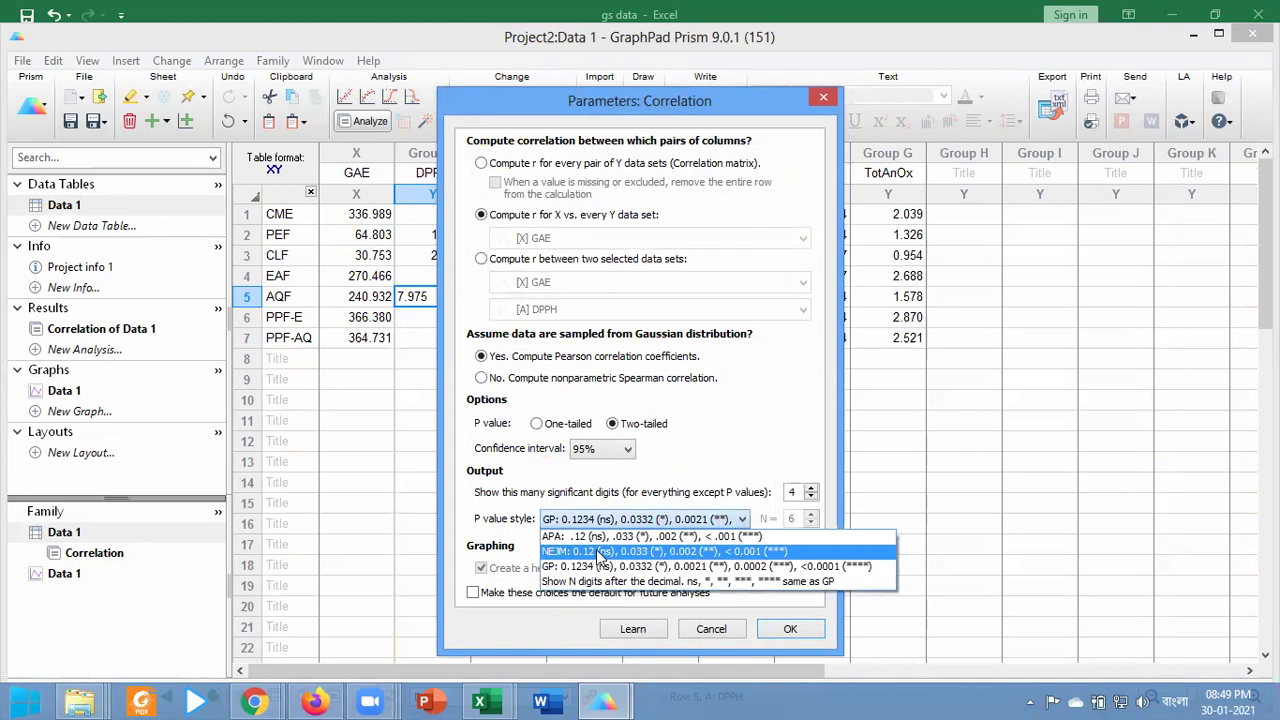
left_click(600, 552)
left_click(795, 630)
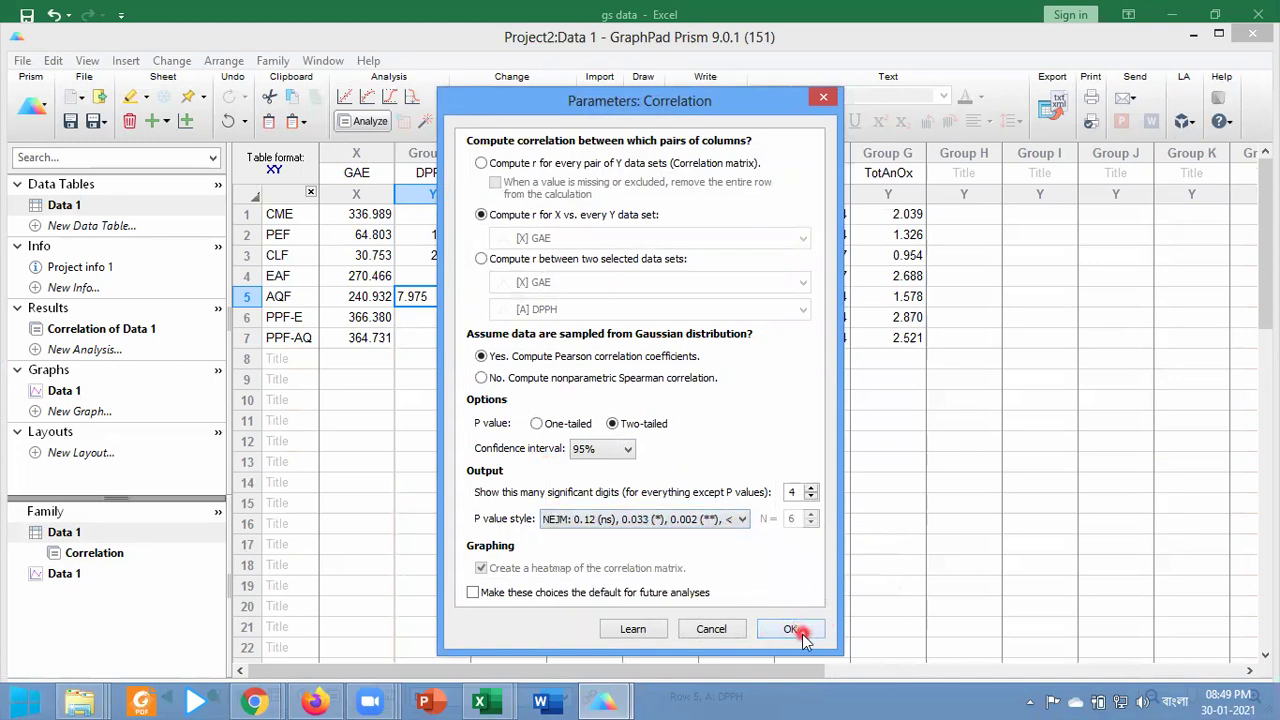